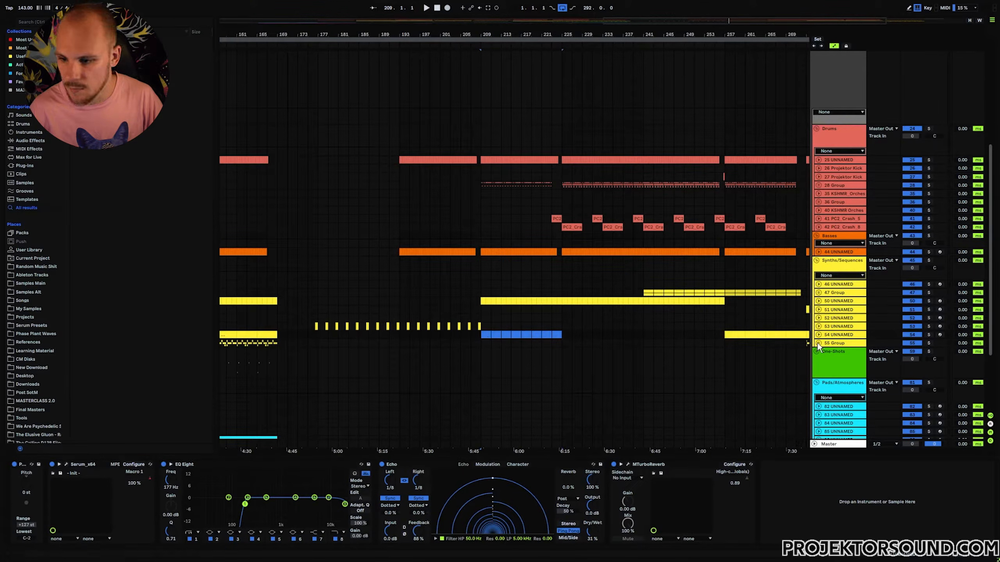
# - Solo the 55 Group, unfold its tracks, play it back from bar 153 and remove the solo
pyautogui.click(834, 343)
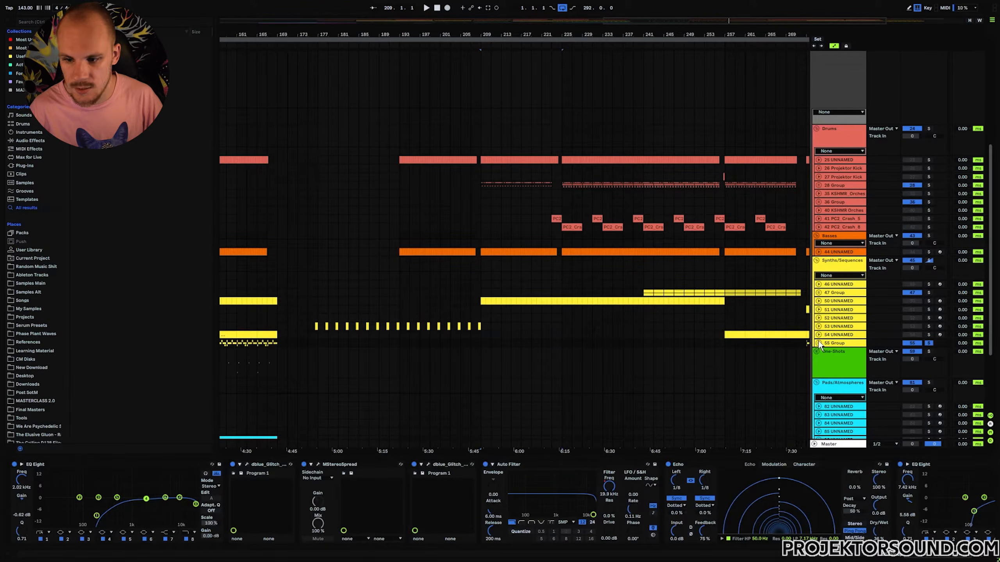
pyautogui.click(818, 343)
pyautogui.moveTo(244, 35); pyautogui.dragTo(595, 37)
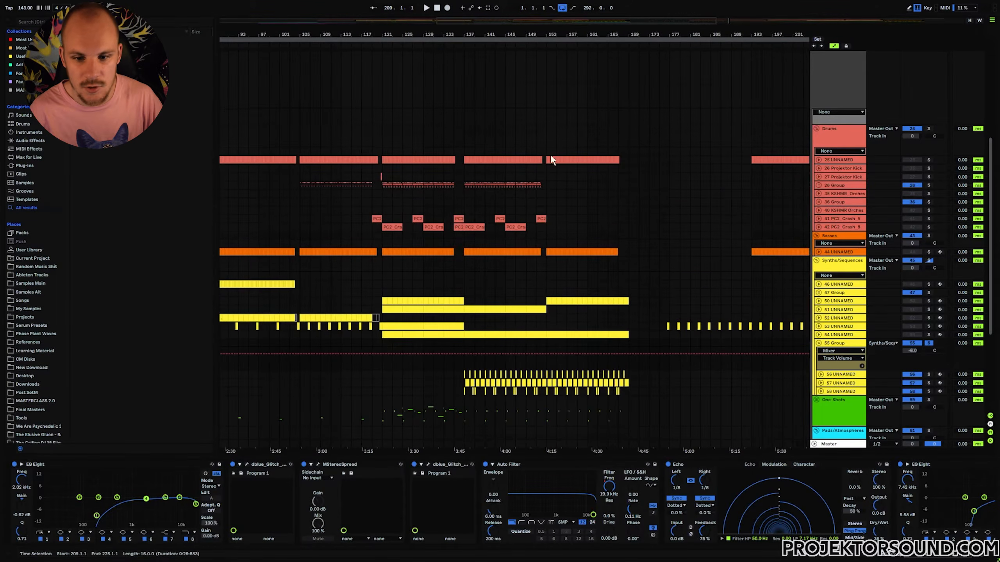
pyautogui.click(547, 343)
pyautogui.press('space')
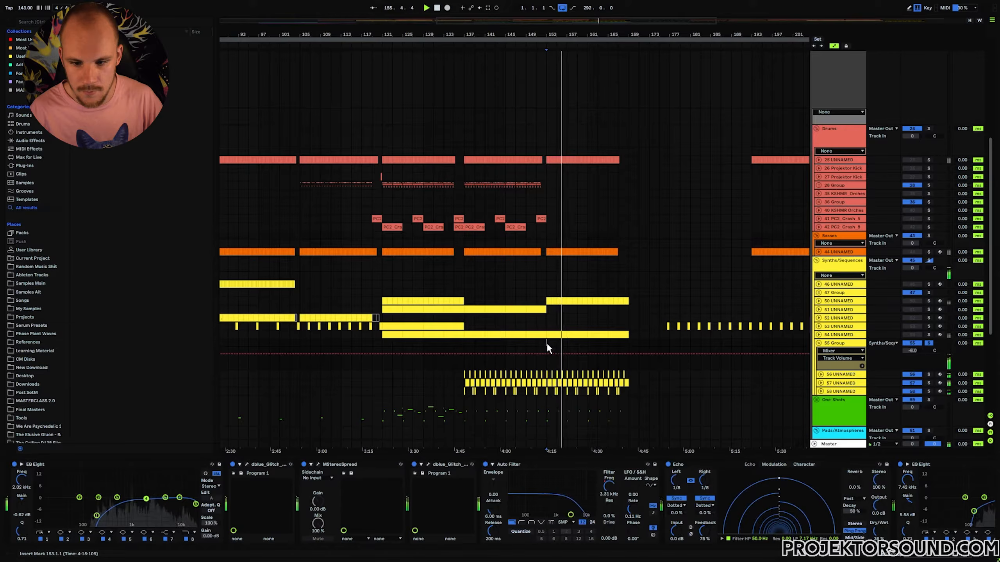
pyautogui.click(928, 342)
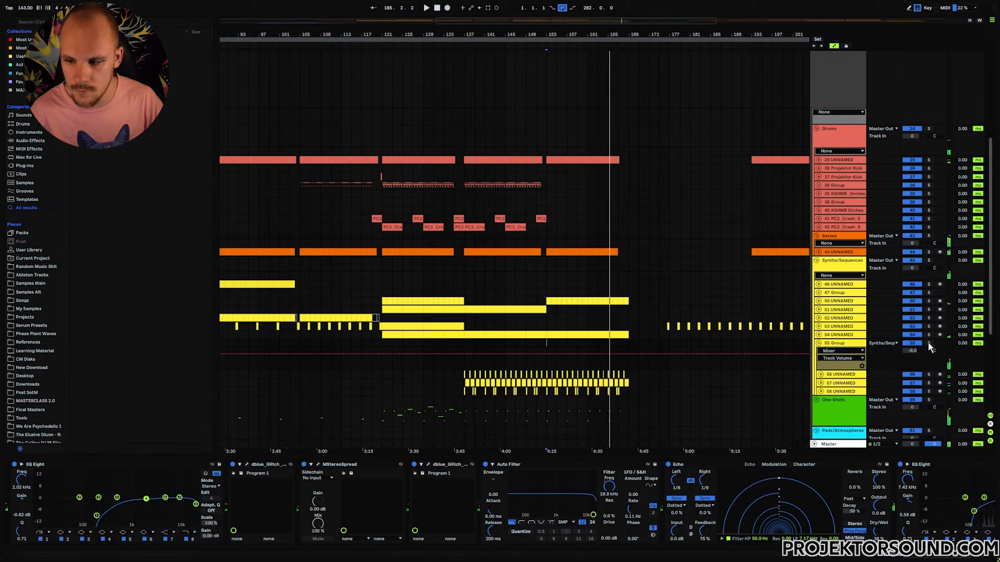
# - Review the device chains of tracks 57, 58, 56 and the 55 Group, then fold the group
pyautogui.click(832, 383)
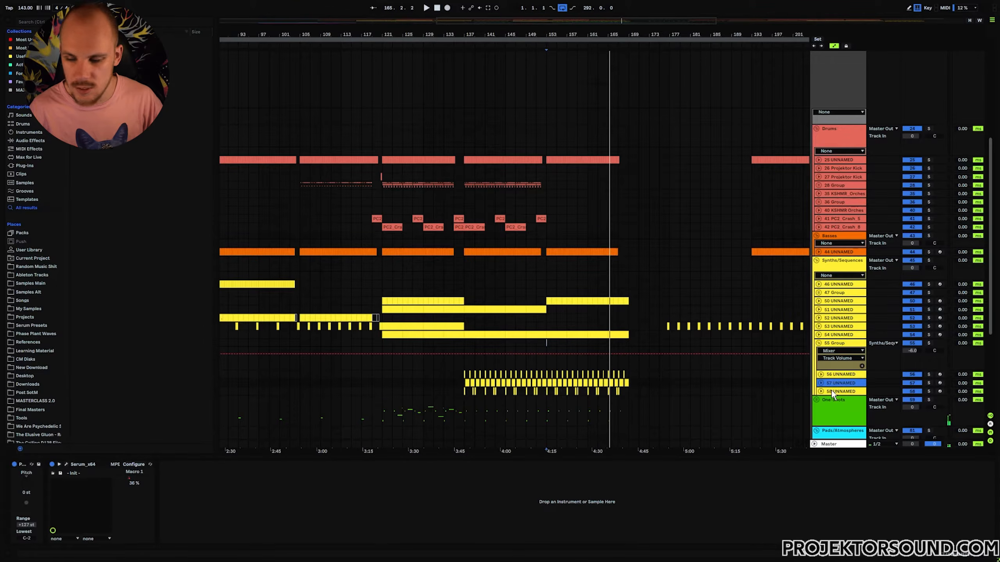
pyautogui.click(833, 391)
pyautogui.click(833, 376)
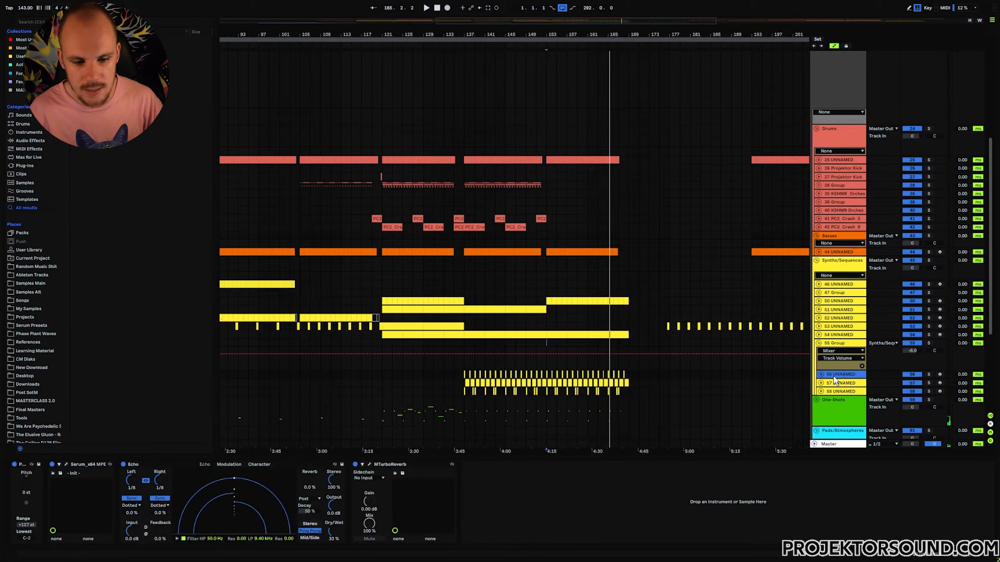
pyautogui.click(819, 344)
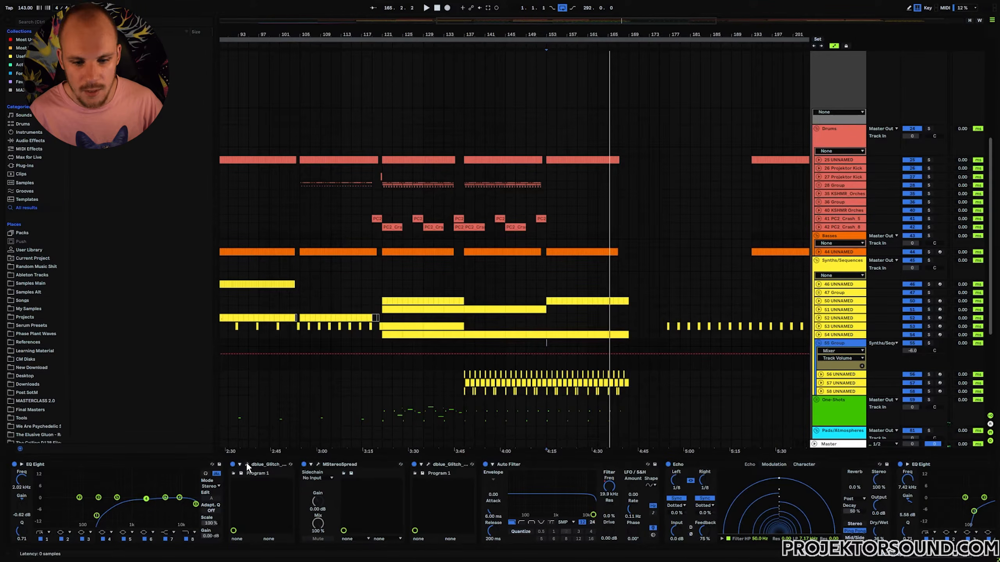
pyautogui.click(247, 465)
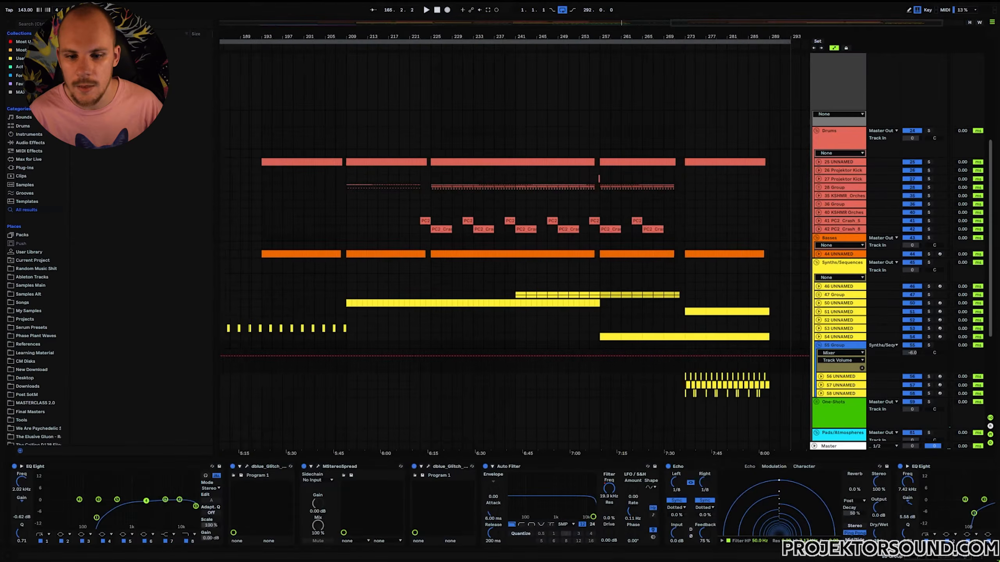
pyautogui.hscroll(-3, 669, 270)
pyautogui.click(818, 345)
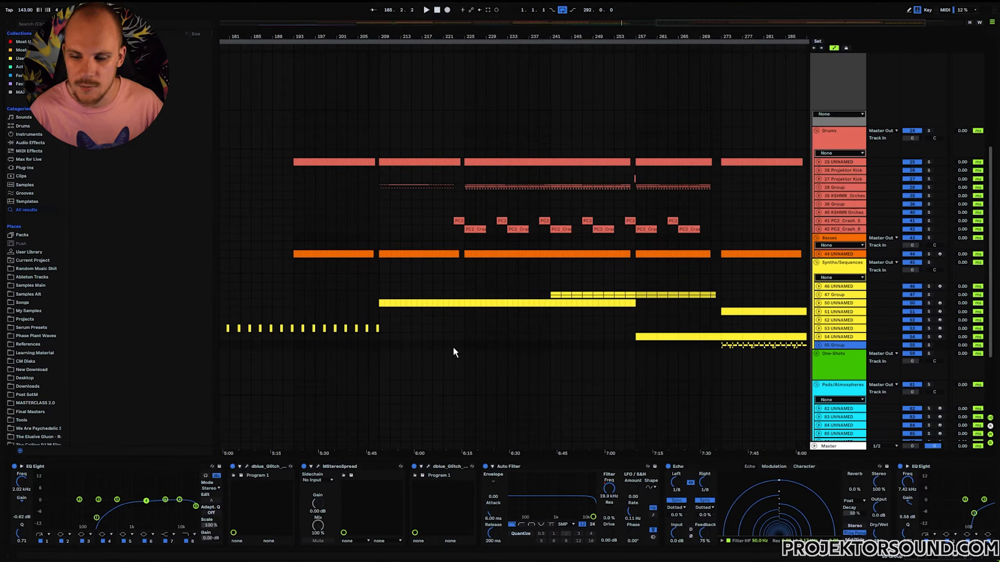
# - Add a new MIDI track below the 55 Group and load Serum on it
pyautogui.hotkey('ctrl', 'shift', 't')
pyautogui.rightClick(424, 365)
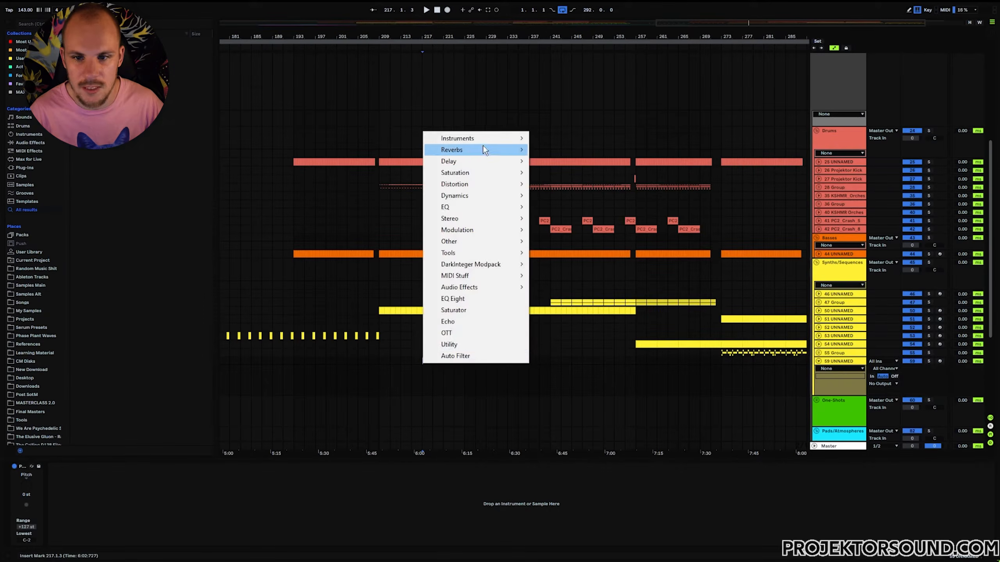
pyautogui.moveTo(484, 139)
pyautogui.click(572, 137)
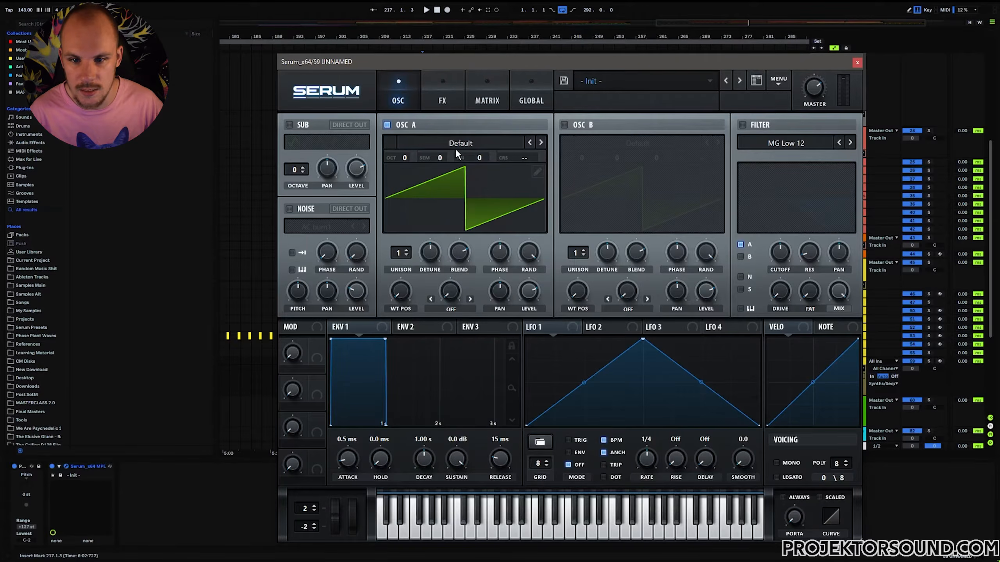
# - Set oscillator A's wavetable to 036 and shape Env 1 with 141 ms decay, -4.9 dB sustain and 81 ms release
pyautogui.click(456, 145)
pyautogui.moveTo(466, 192)
pyautogui.moveTo(581, 192)
pyautogui.click(683, 225)
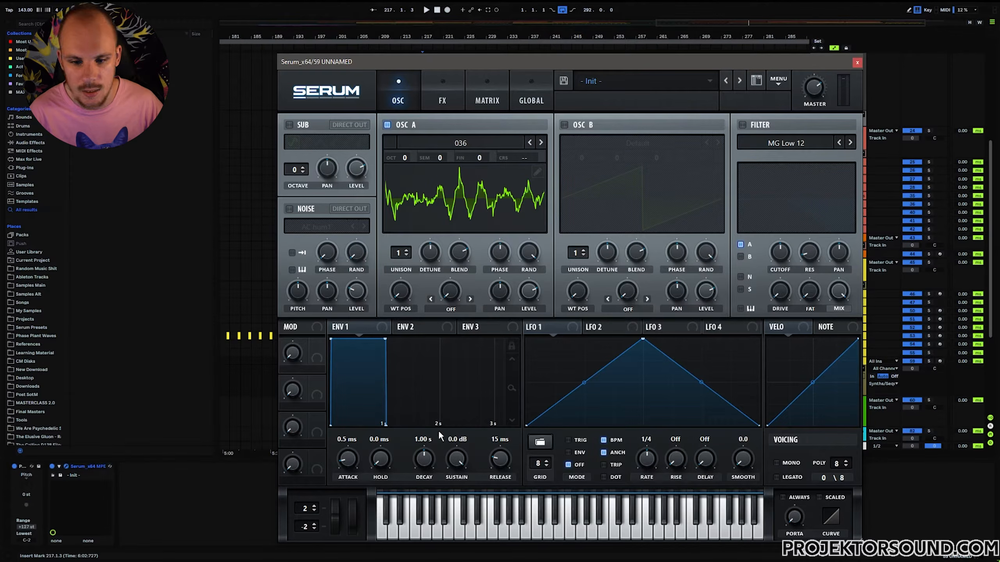
pyautogui.moveTo(503, 463); pyautogui.dragTo(452, 464)
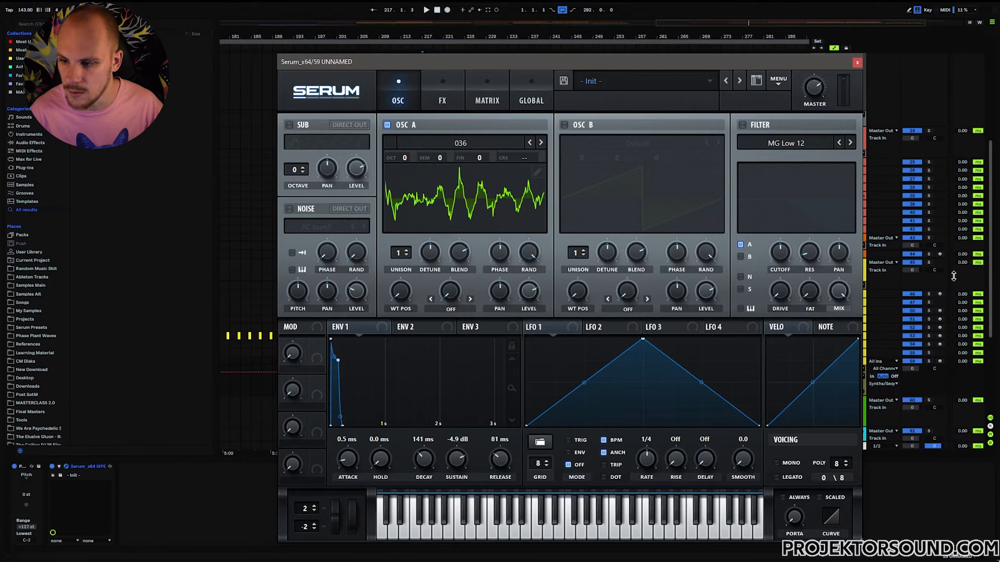
# - Arm track 59, shift the computer keyboard down to the C0 to D1 octave and adjust Serum's master volume
pyautogui.click(939, 362)
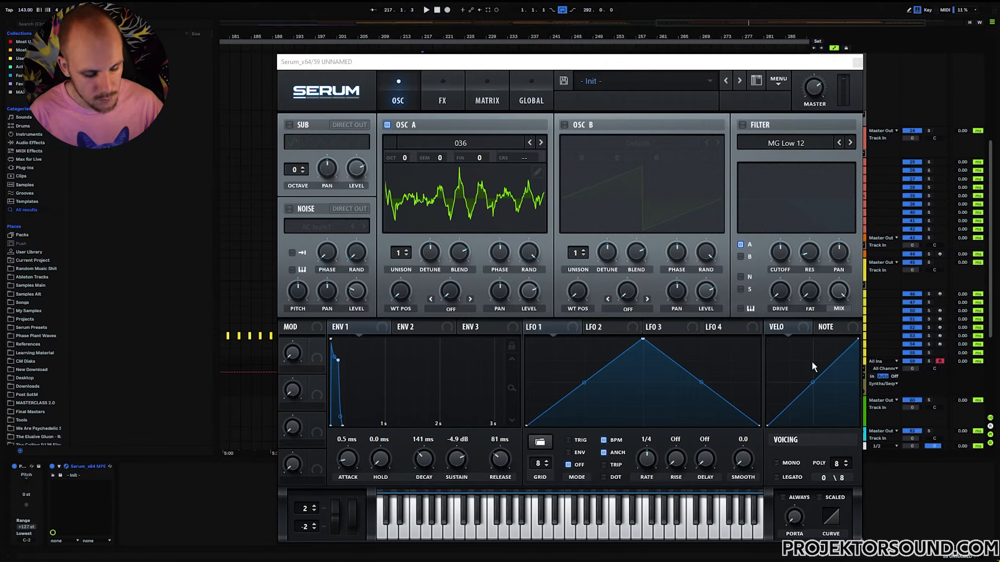
pyautogui.press('y')
pyautogui.press('z')
pyautogui.press('z')
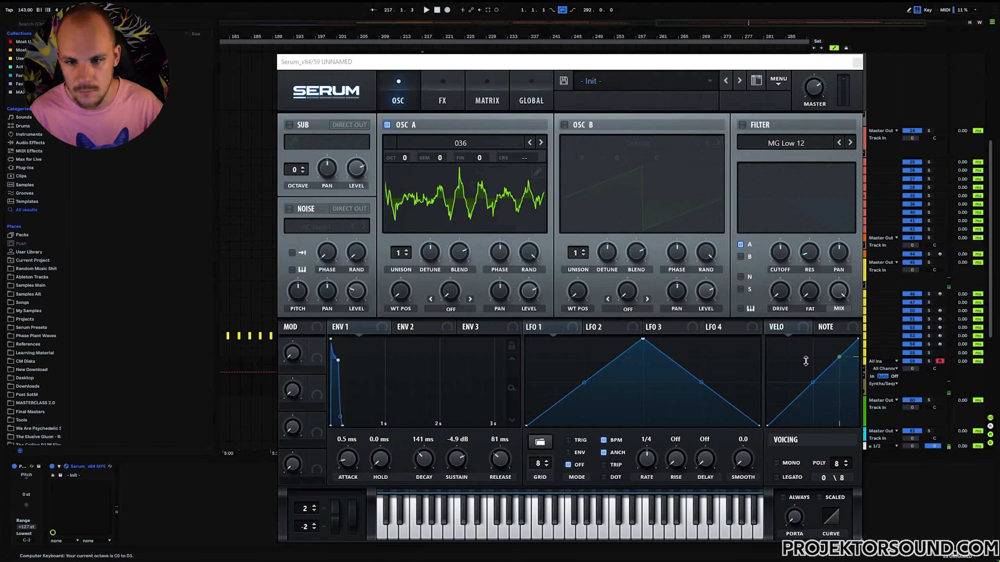
pyautogui.moveTo(816, 94); pyautogui.dragTo(814, 55)
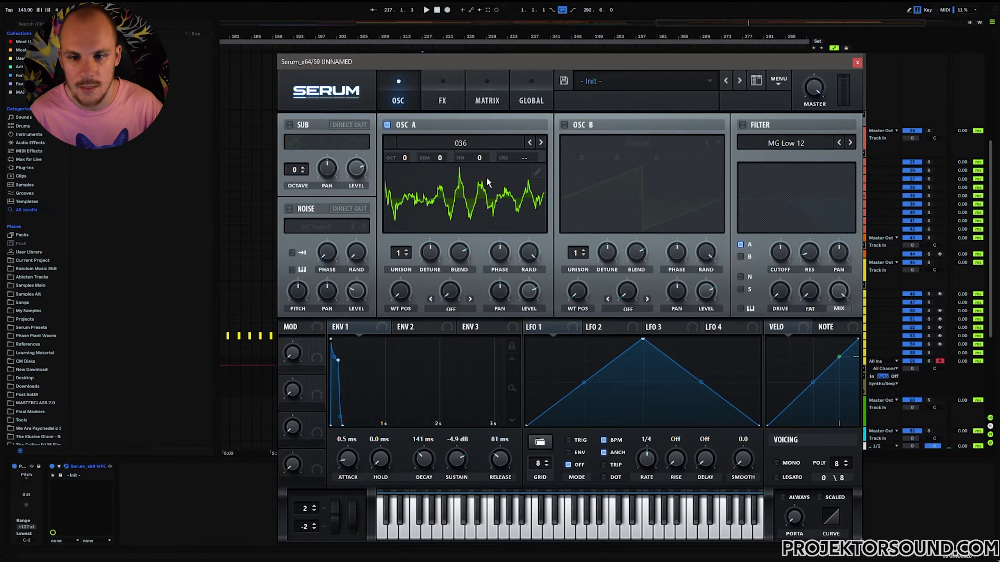
# - Enable Serum's Distortion effect, choose the SoftClip type and adjust its drive slightly
pyautogui.click(443, 100)
pyautogui.click(295, 146)
pyautogui.click(491, 141)
pyautogui.click(494, 162)
pyautogui.moveTo(707, 136); pyautogui.dragTo(707, 128)
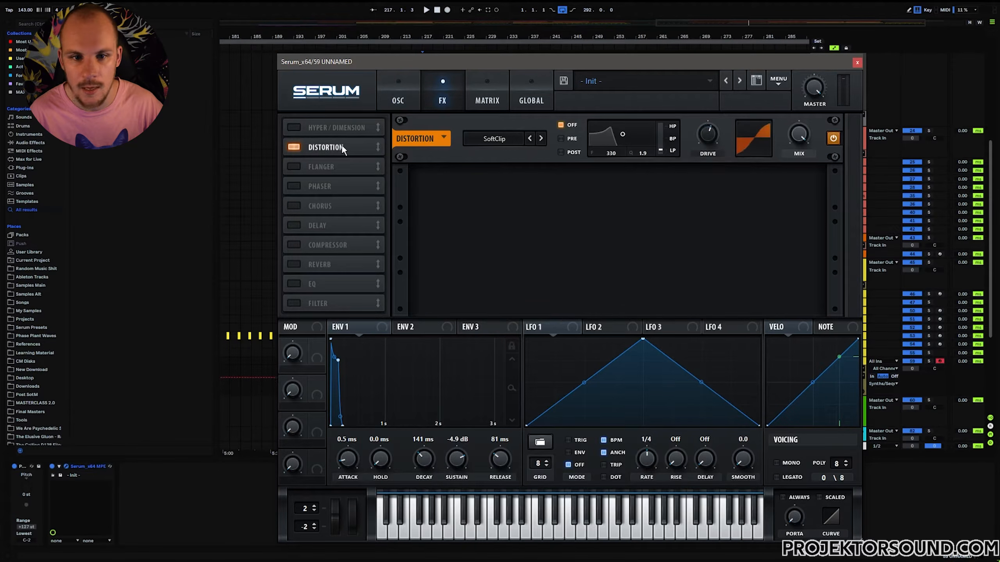
# - Enable the Hyper / Dimension effect, place it below Distortion in the chain and adjust its Hyper mix and Dimension settings
pyautogui.click(294, 127)
pyautogui.moveTo(335, 128); pyautogui.dragTo(338, 155)
pyautogui.click(549, 205)
pyautogui.moveTo(643, 186); pyautogui.dragTo(630, 217)
pyautogui.moveTo(798, 185); pyautogui.dragTo(809, 149)
pyautogui.moveTo(753, 185); pyautogui.dragTo(753, 217)
pyautogui.moveTo(642, 185); pyautogui.dragTo(643, 192)
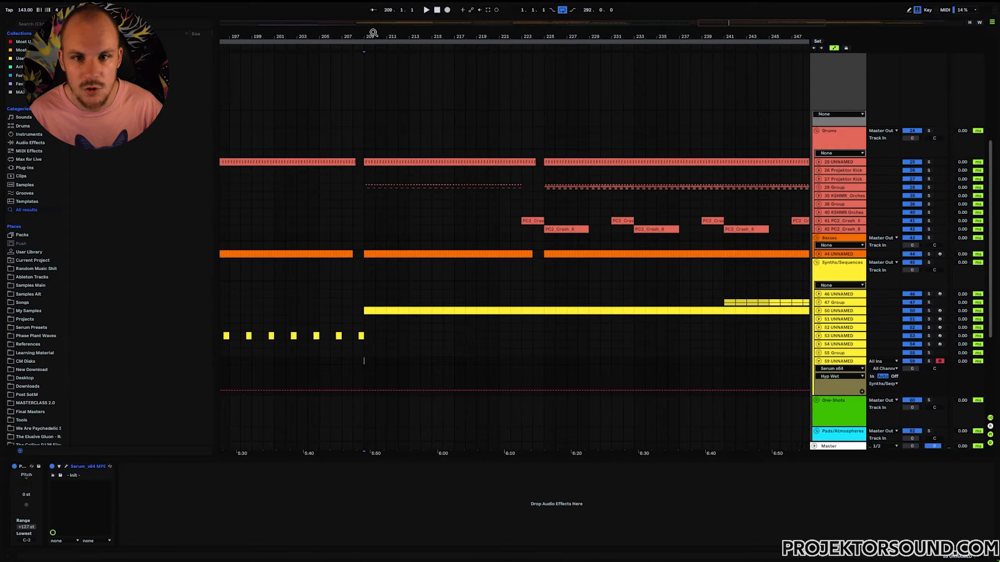
# - Create a one-bar MIDI clip on track 59 from bar 209 to bar 210
pyautogui.scroll(3, 370, 284)
pyautogui.moveTo(356, 362); pyautogui.dragTo(382, 362)
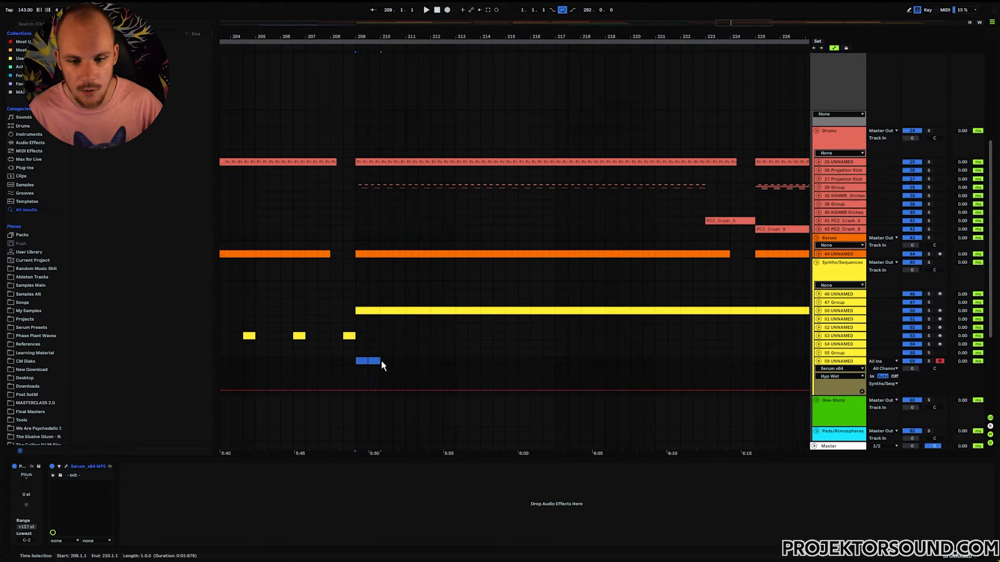
pyautogui.hotkey('ctrl', 'shift', 'm')
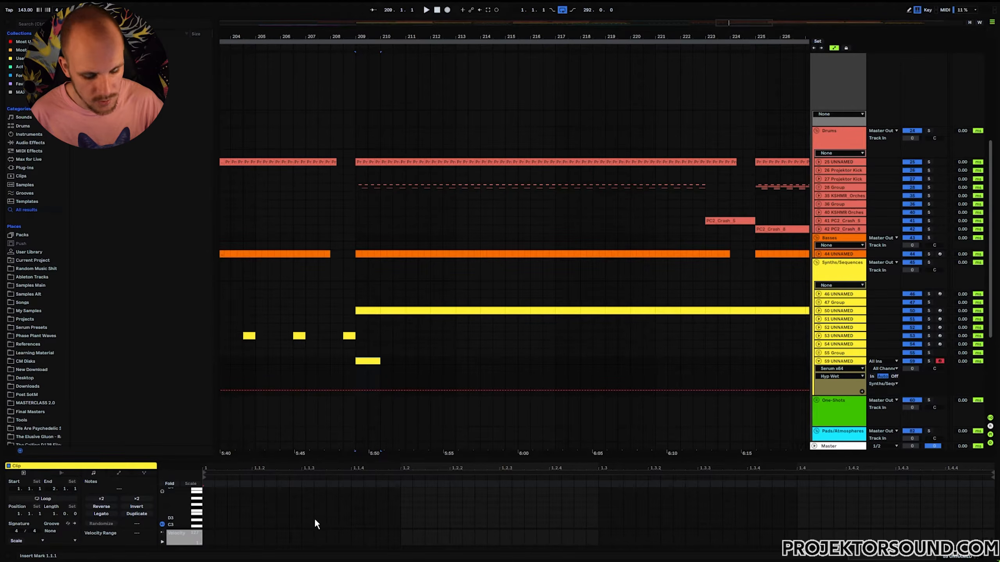
# - Enter three G#0 notes in the clip, the first at 1.1.2, and play it back from bar 209
pyautogui.scroll(-3, 315, 508)
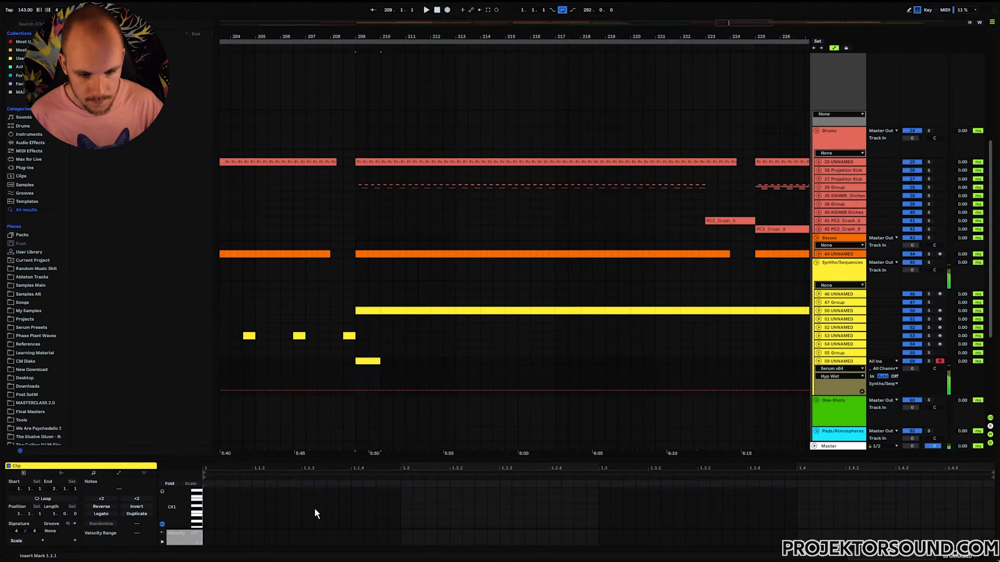
pyautogui.doubleClick(257, 524)
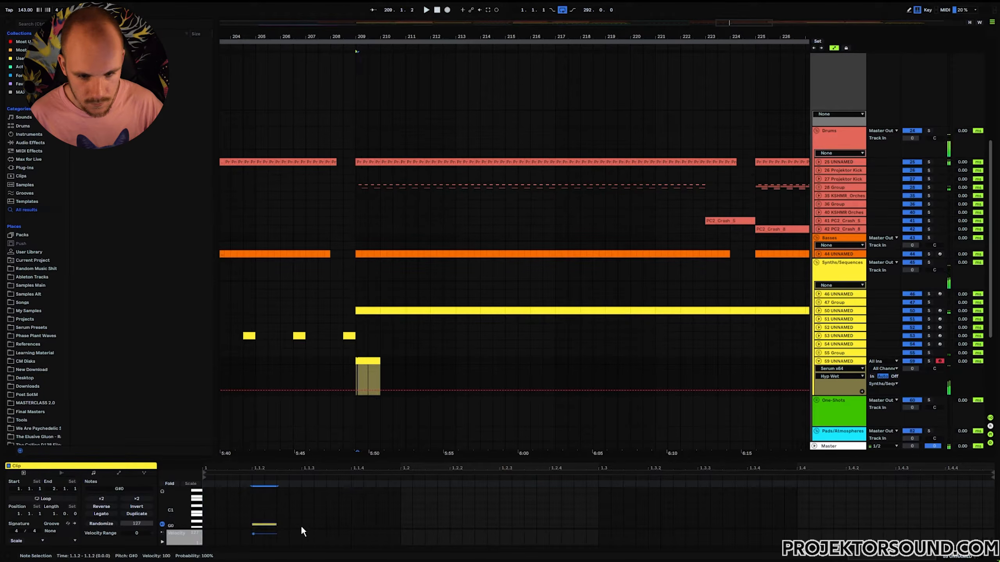
pyautogui.click(355, 376)
pyautogui.press('space')
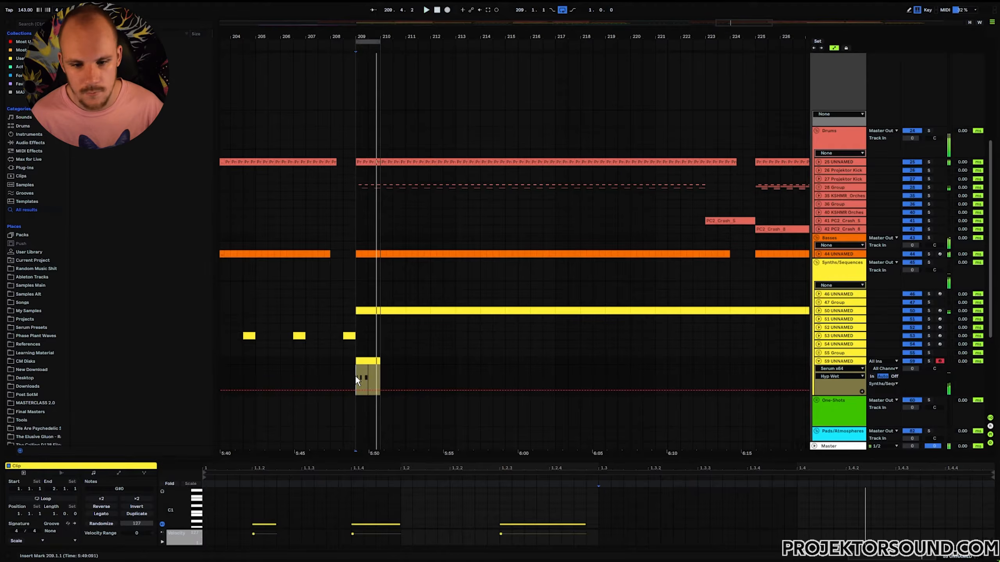
# - Add a new MIDI track below track 59 and create an empty clip on it from 209.2.1 to 210.1.1
pyautogui.click(846, 361)
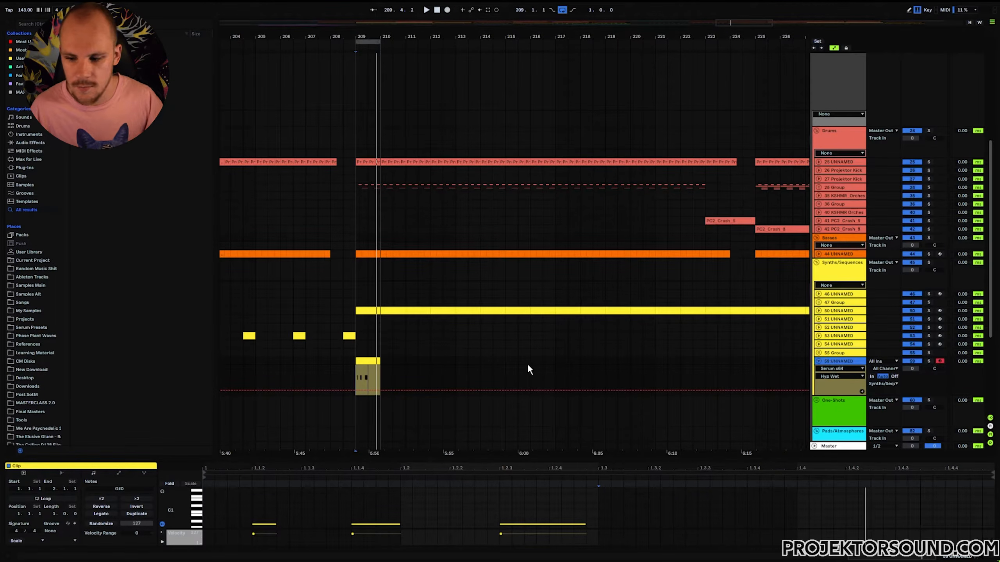
pyautogui.hotkey('ctrl', 'shift', 't')
pyautogui.moveTo(370, 38); pyautogui.dragTo(477, 43)
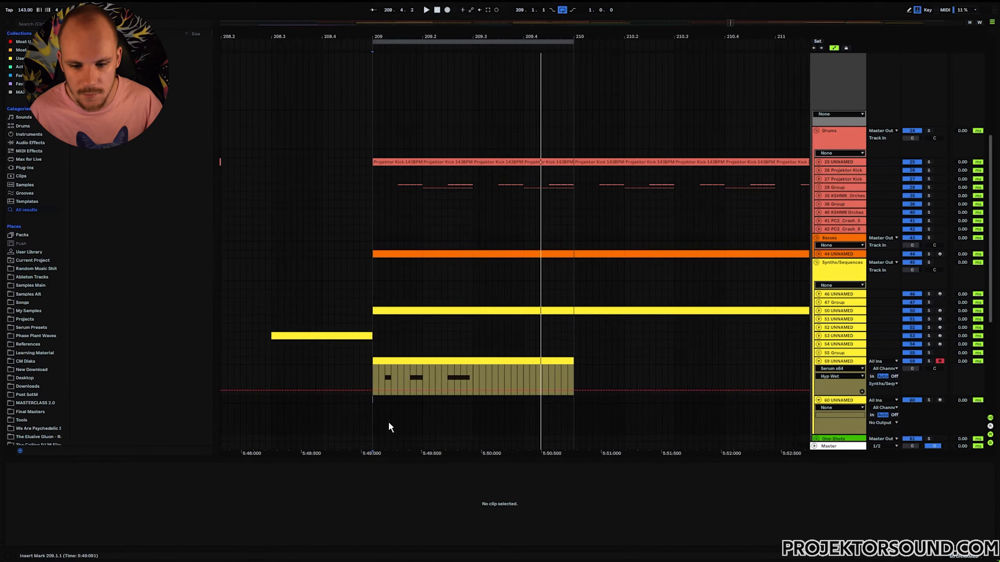
pyautogui.moveTo(373, 400); pyautogui.dragTo(568, 400)
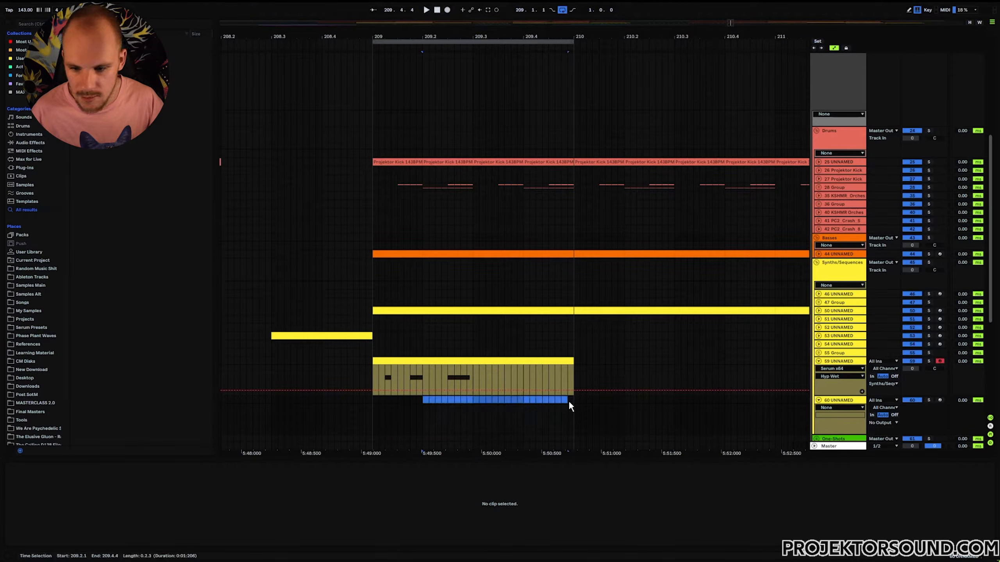
pyautogui.hotkey('ctrl', 'shift', 'm')
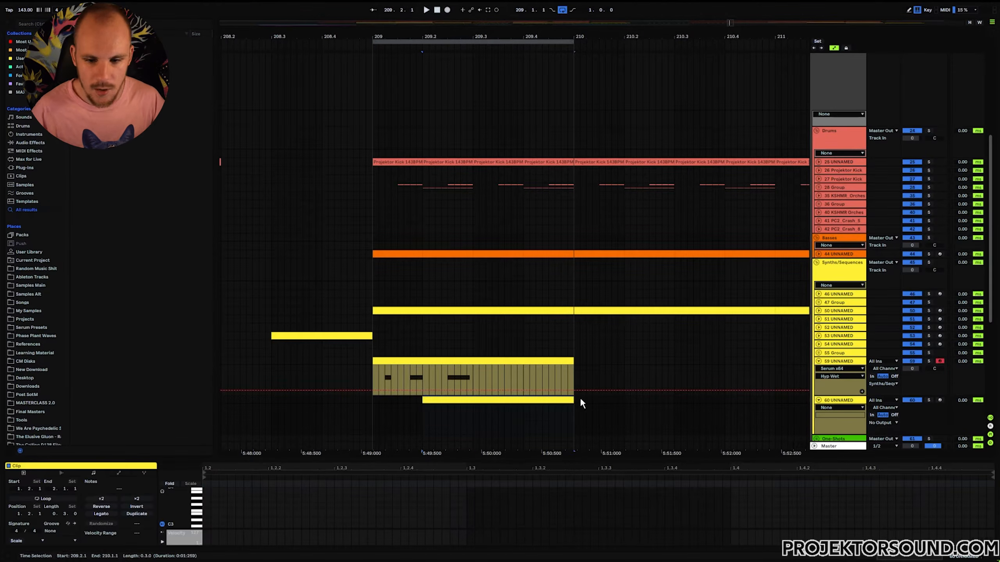
# - Load Serum on track 60 and route Env 2, with 143 ms decay and 0% sustain, to oscillator A's coarse pitch
pyautogui.moveTo(425, 375)
pyautogui.mouseDown()
pyautogui.moveTo(373, 375)
pyautogui.moveTo(423, 375)
pyautogui.mouseUp()
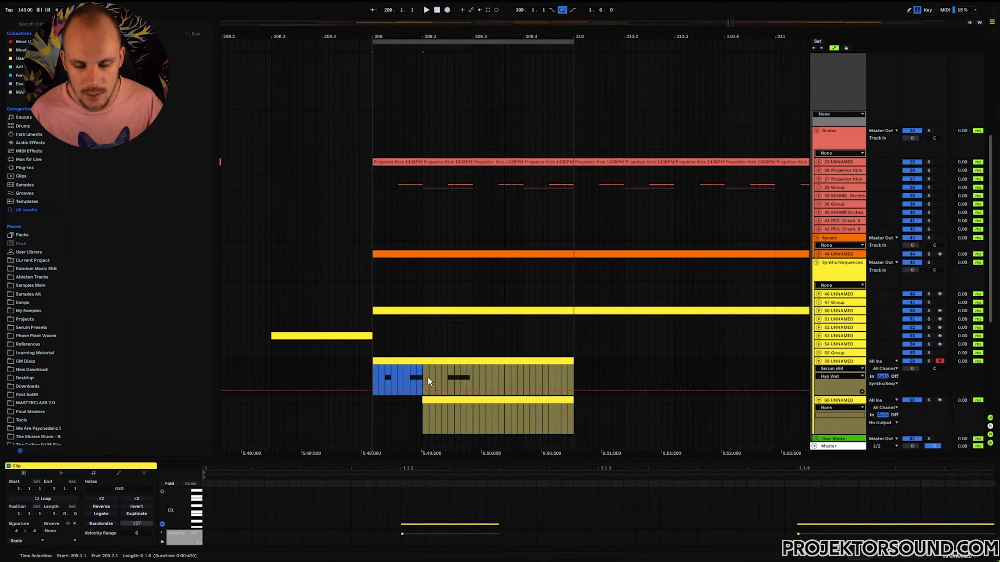
pyautogui.scroll(-3, 431, 378)
pyautogui.click(459, 365)
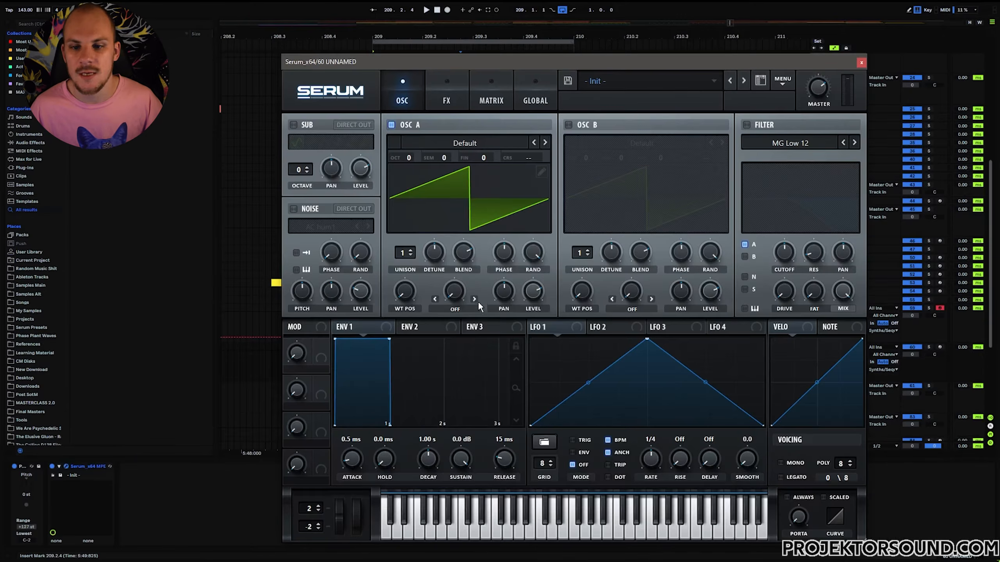
pyautogui.moveTo(531, 62); pyautogui.dragTo(418, 53)
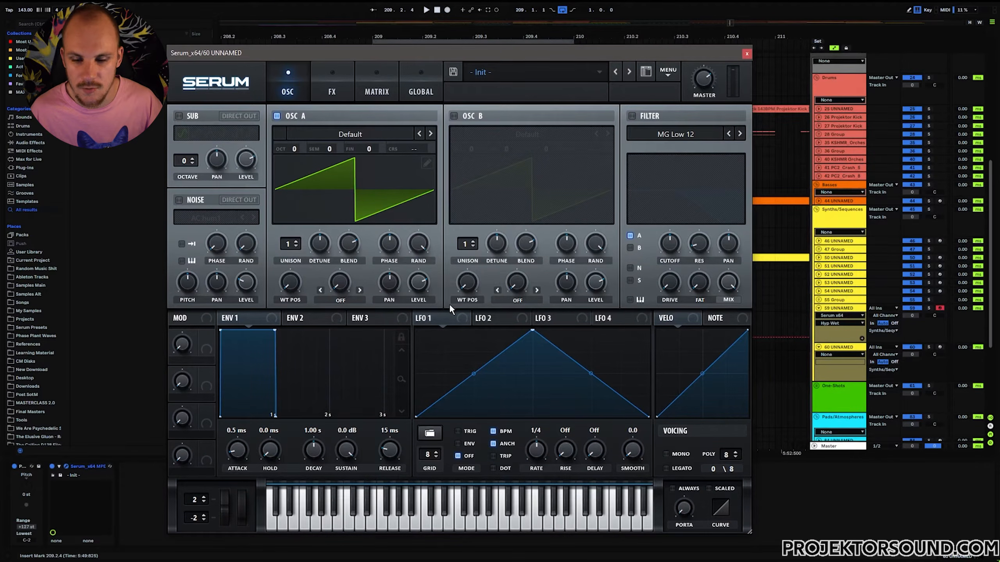
pyautogui.click(317, 322)
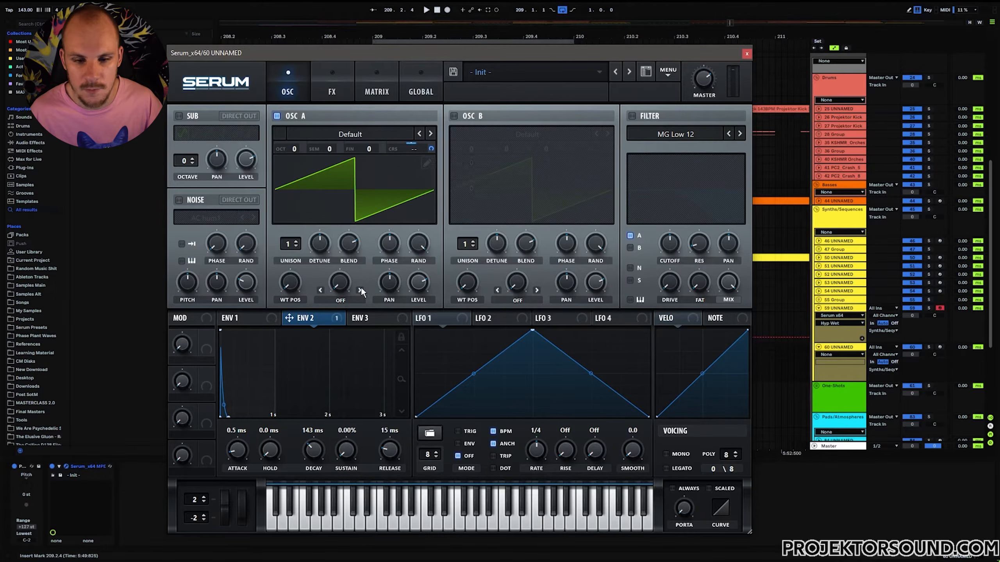
# - Enable Serum's filter as Band 24, adjust its resonance and cutoff, and assign Macro 1 to the cutoff
pyautogui.click(648, 115)
pyautogui.click(665, 134)
pyautogui.moveTo(661, 146)
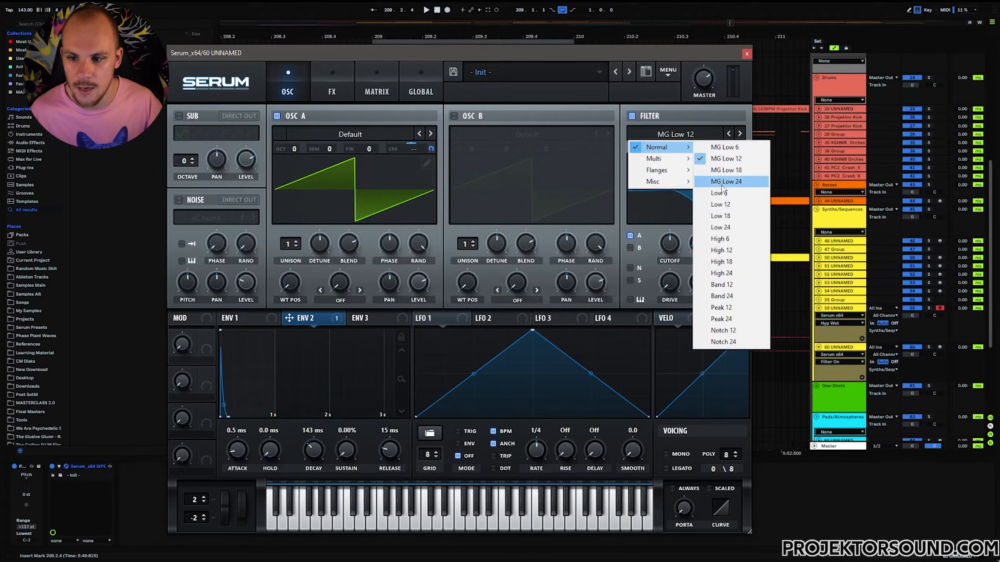
pyautogui.click(739, 293)
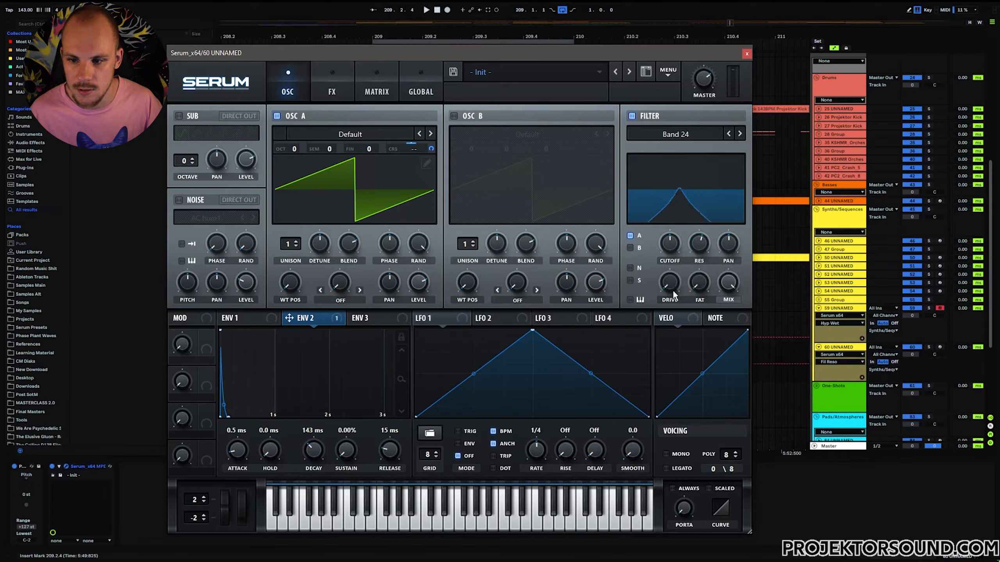
pyautogui.moveTo(704, 280); pyautogui.dragTo(703, 247)
pyautogui.moveTo(669, 242); pyautogui.dragTo(667, 250)
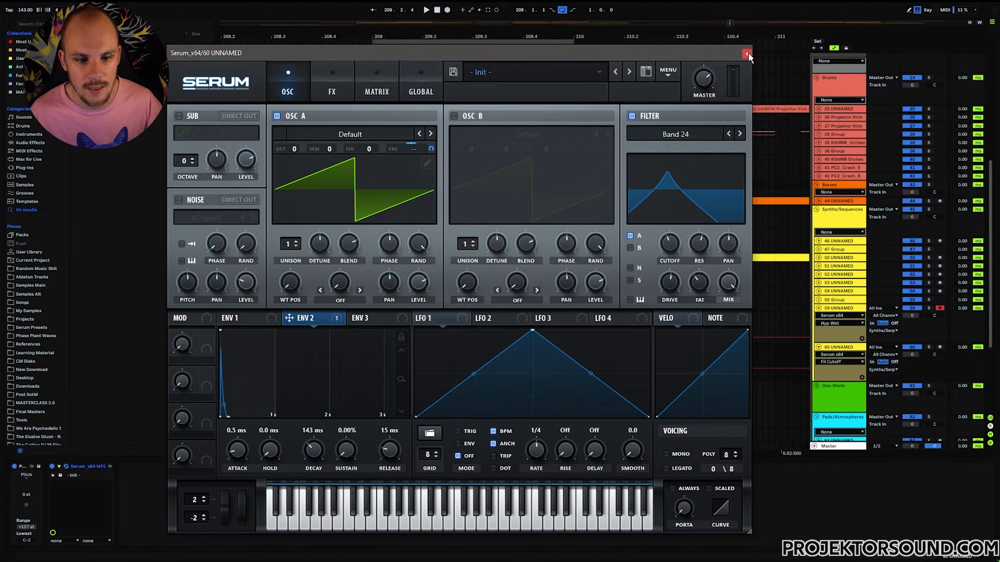
pyautogui.moveTo(212, 334); pyautogui.dragTo(657, 242)
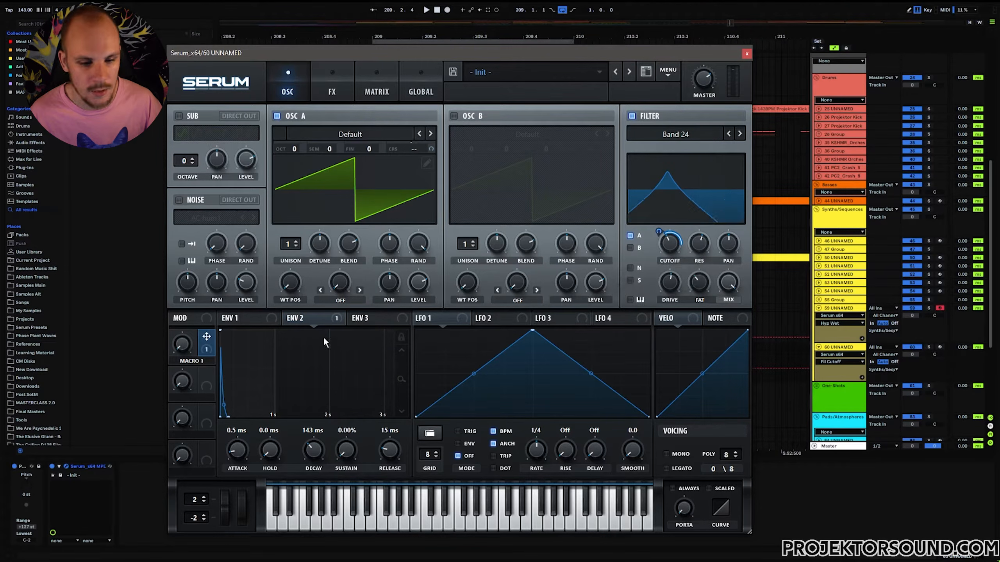
# - Expose Serum's Macro 1 as a configured parameter in track 60's device view
pyautogui.click(746, 53)
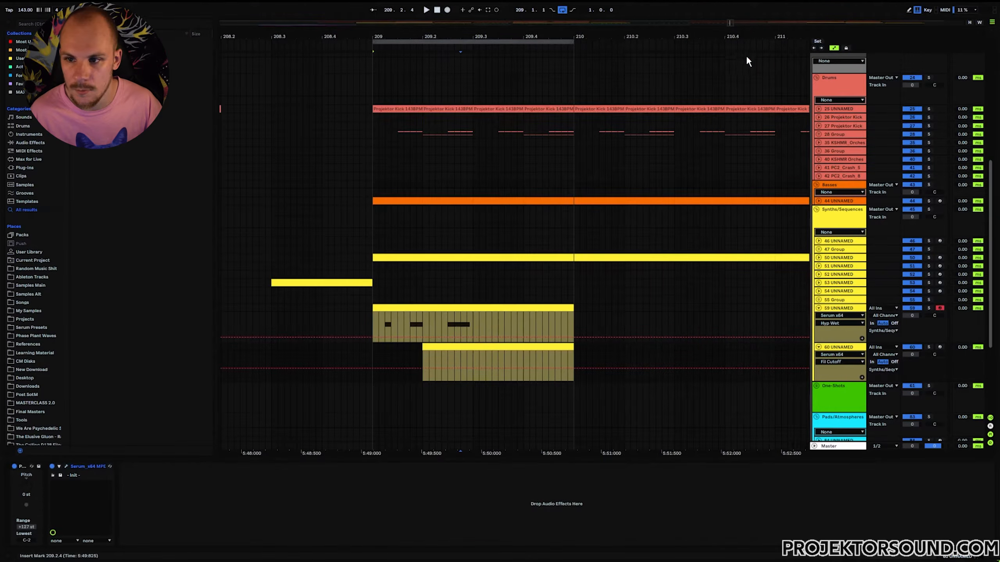
pyautogui.click(60, 467)
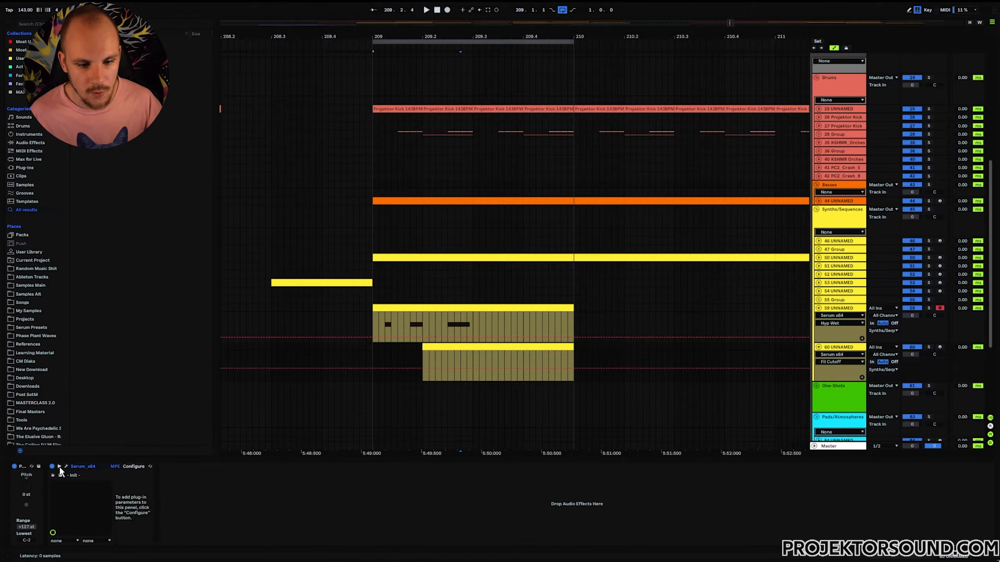
pyautogui.click(134, 466)
pyautogui.moveTo(189, 345); pyautogui.dragTo(200, 260)
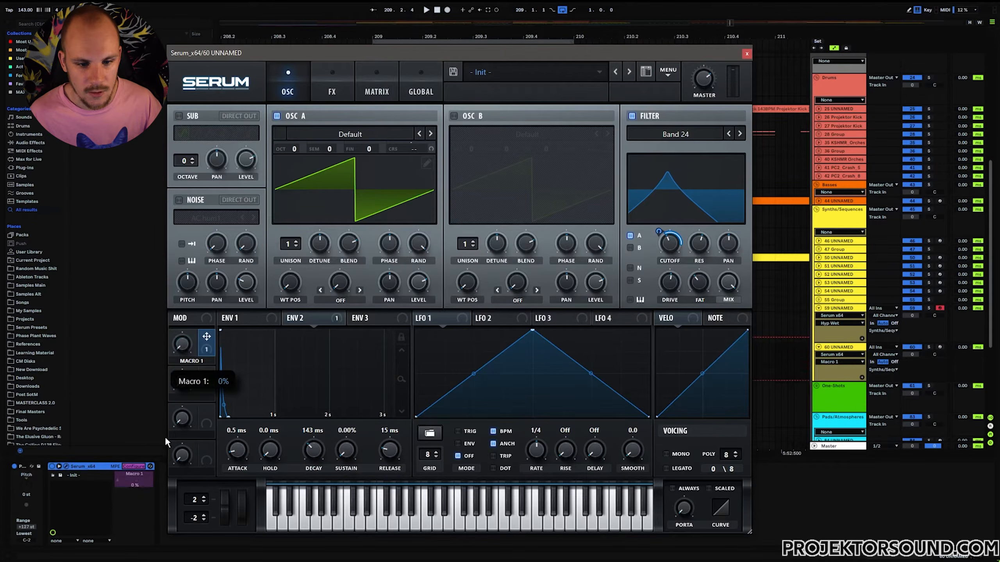
pyautogui.click(139, 466)
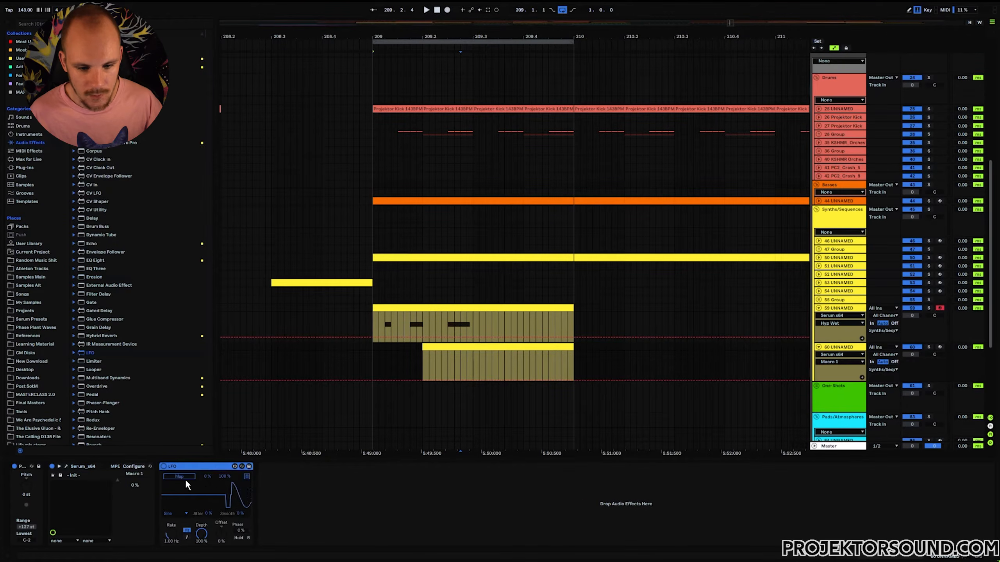
# - Map the LFO device to Macro 1 and set it to a Random shape with a synced rate of 1/16
pyautogui.click(184, 476)
pyautogui.click(130, 480)
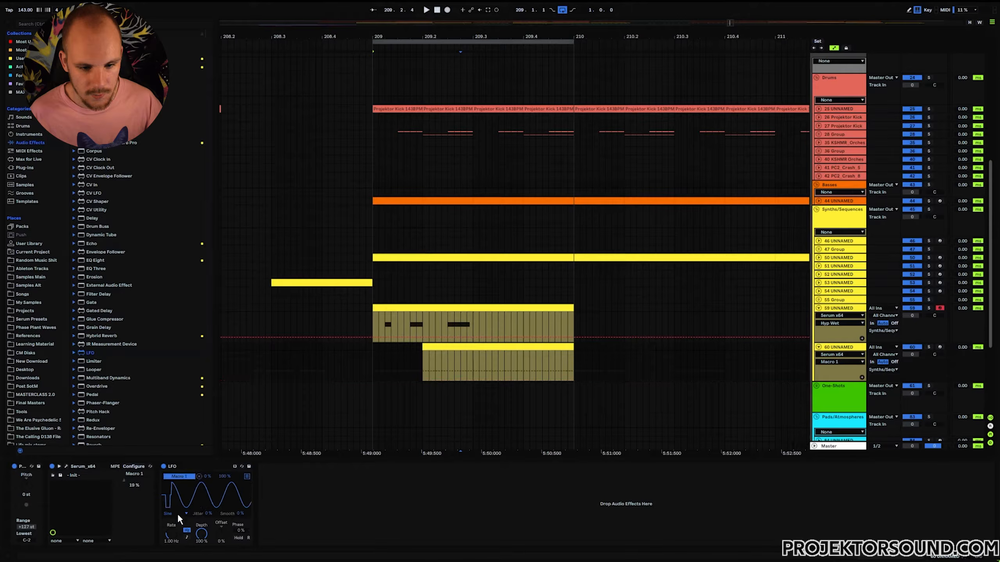
pyautogui.moveTo(176, 514); pyautogui.dragTo(183, 502)
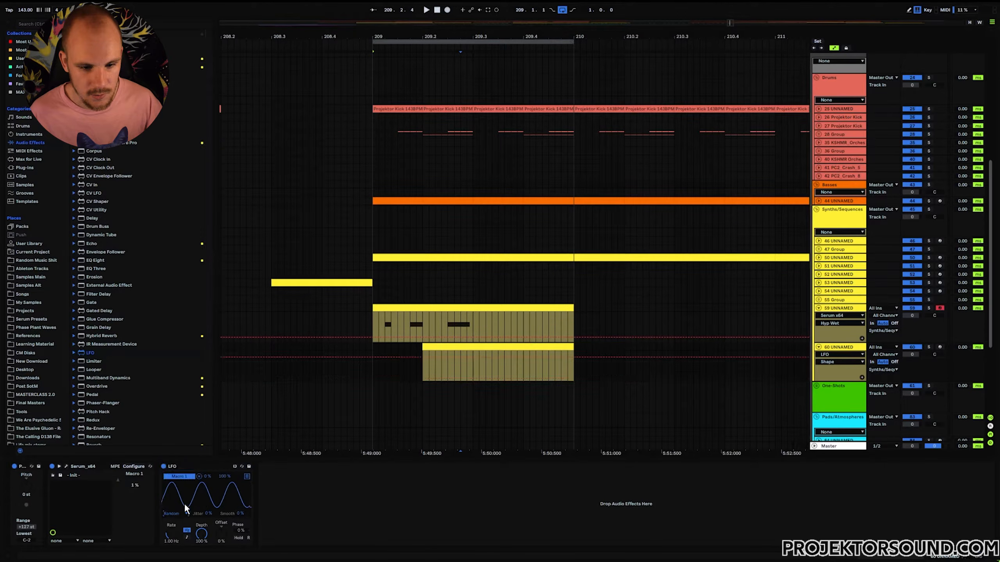
pyautogui.click(186, 537)
pyautogui.moveTo(175, 536); pyautogui.dragTo(175, 561)
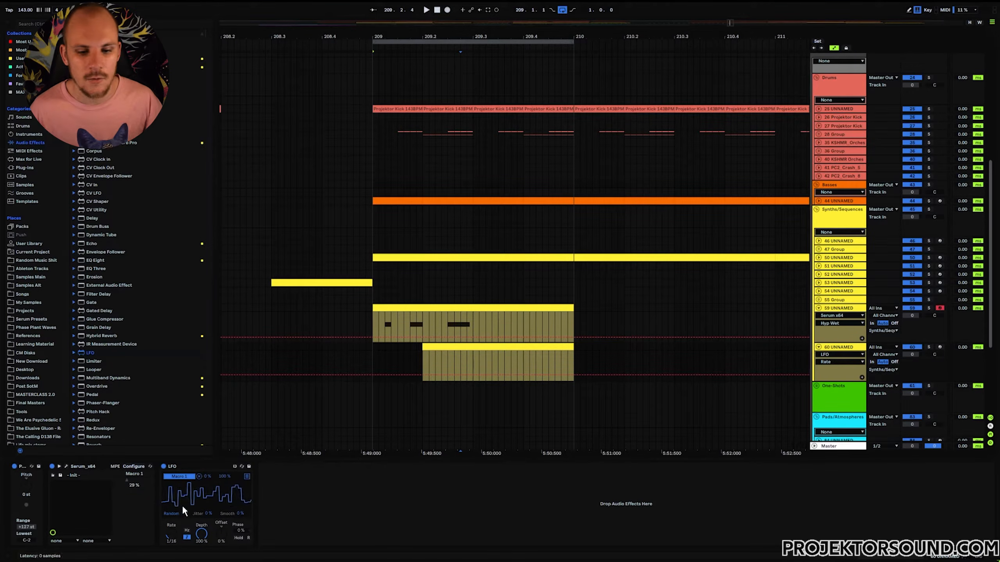
# - Fill track 60's clip from 1.2.1 to its end with a repeating pattern of short and long G#3 notes
pyautogui.click(439, 346)
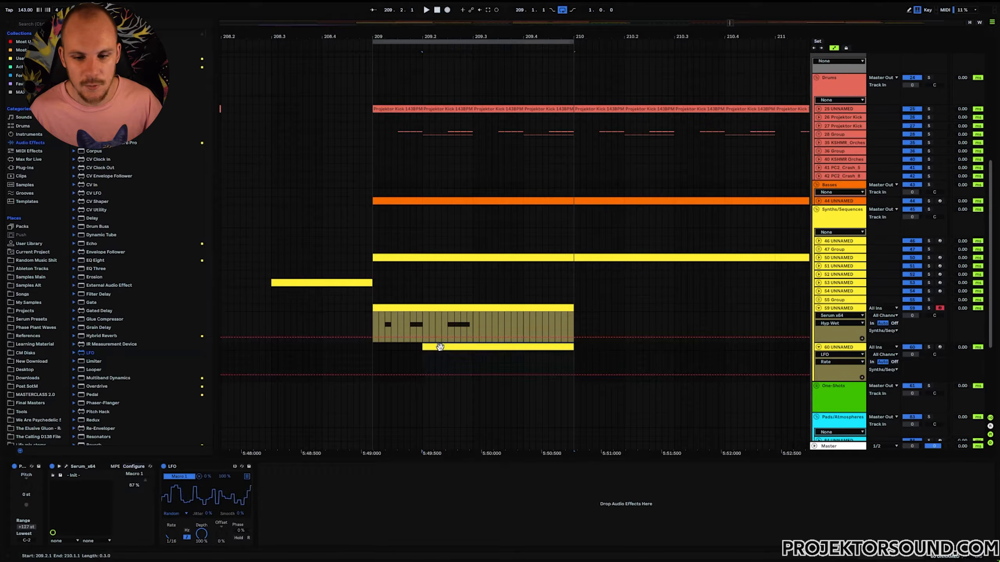
pyautogui.doubleClick(440, 347)
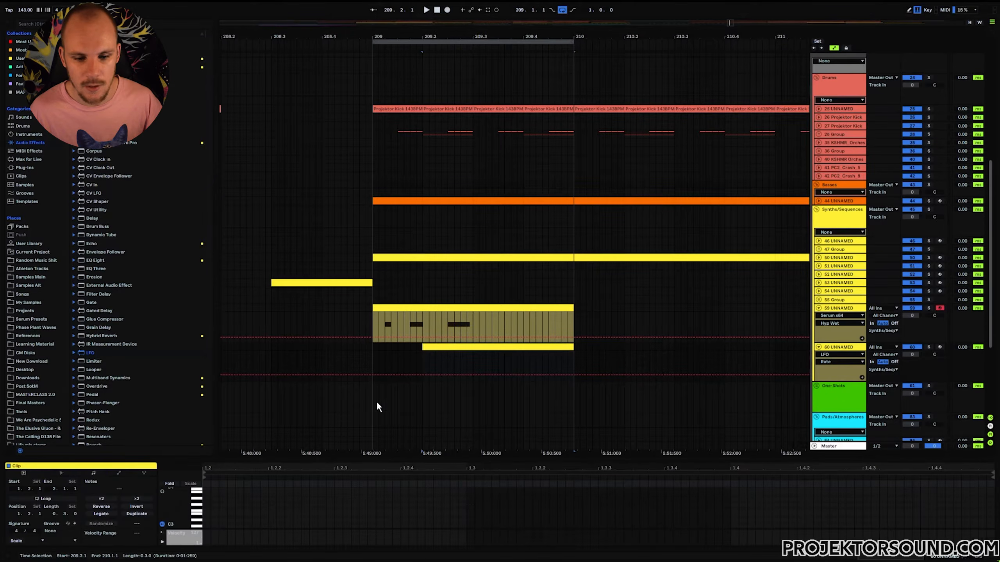
pyautogui.doubleClick(206, 501)
pyautogui.moveTo(216, 501); pyautogui.dragTo(235, 503)
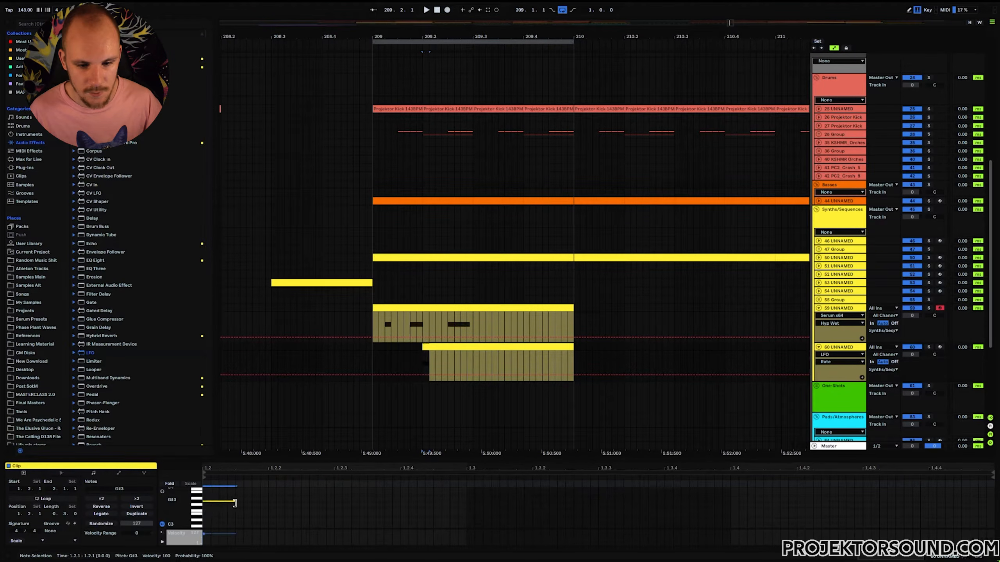
pyautogui.keyDown('shift'); pyautogui.click(272, 497); pyautogui.keyUp('shift')
pyautogui.hotkey('ctrl', 'd')
pyautogui.hotkey('ctrl', 'd')
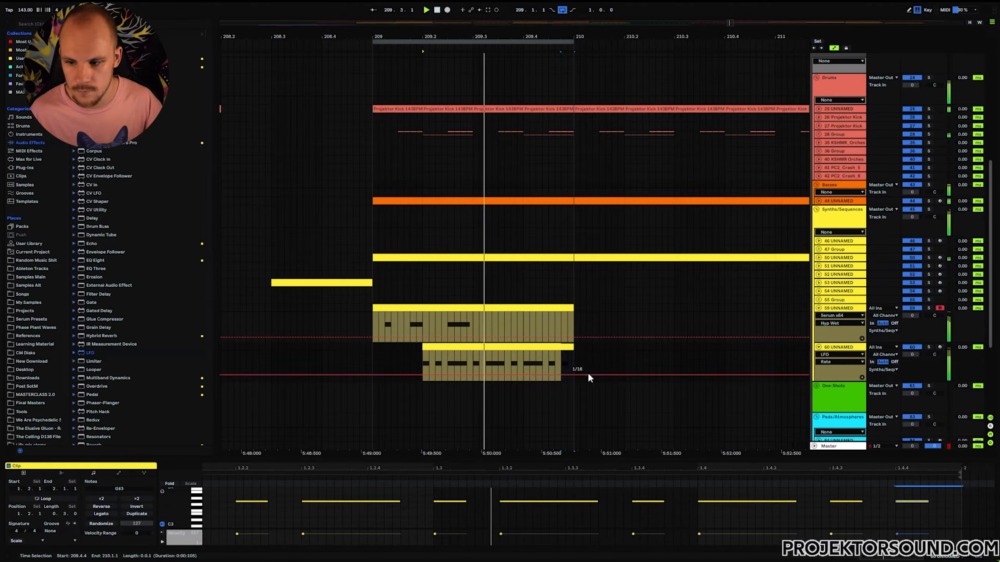
# - Replace the LFO device with NoteOn Rand1 as the filter cutoff's modulation source in Serum's matrix, and audition it from 209.2.1
pyautogui.click(831, 345)
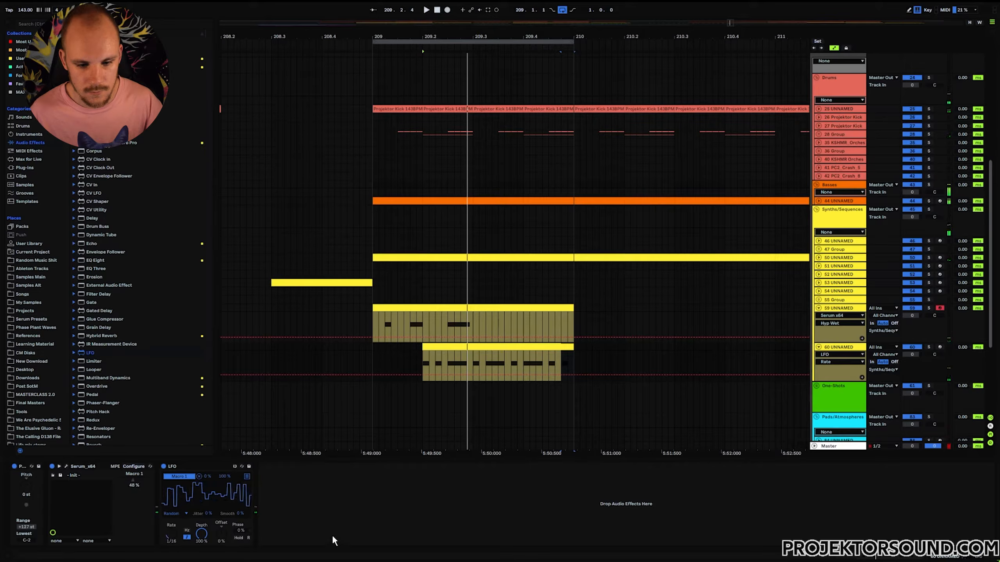
pyautogui.click(180, 463)
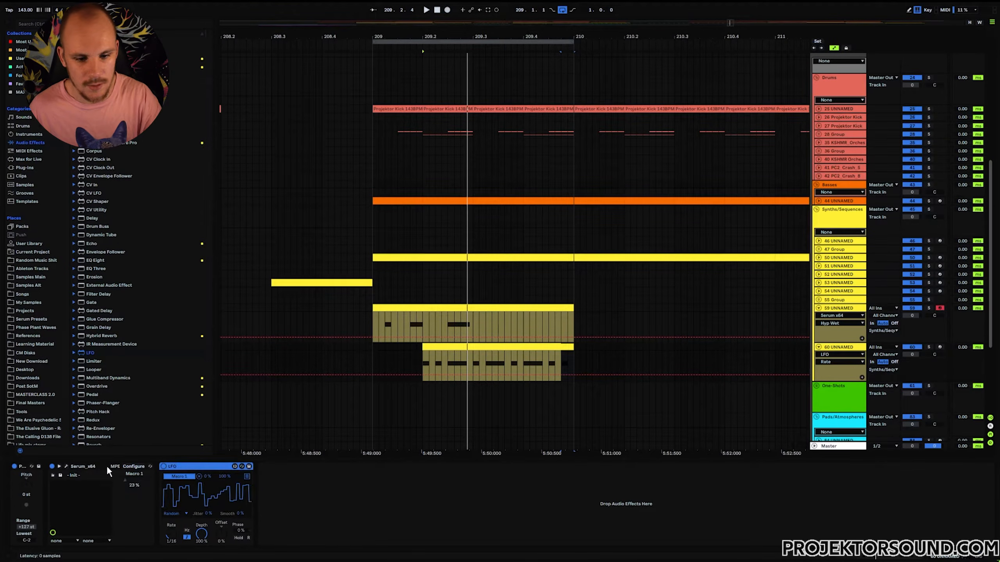
pyautogui.click(66, 466)
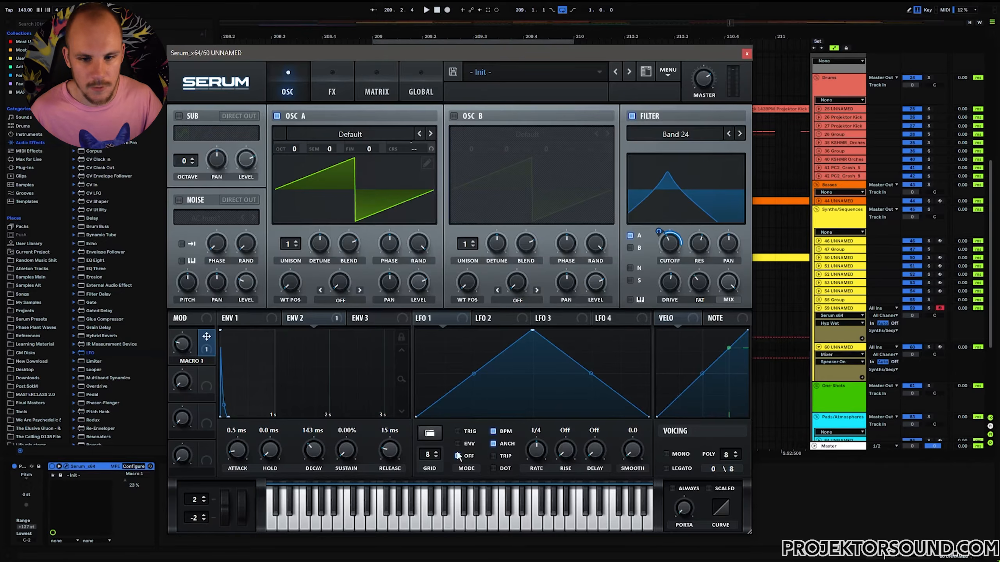
pyautogui.click(458, 456)
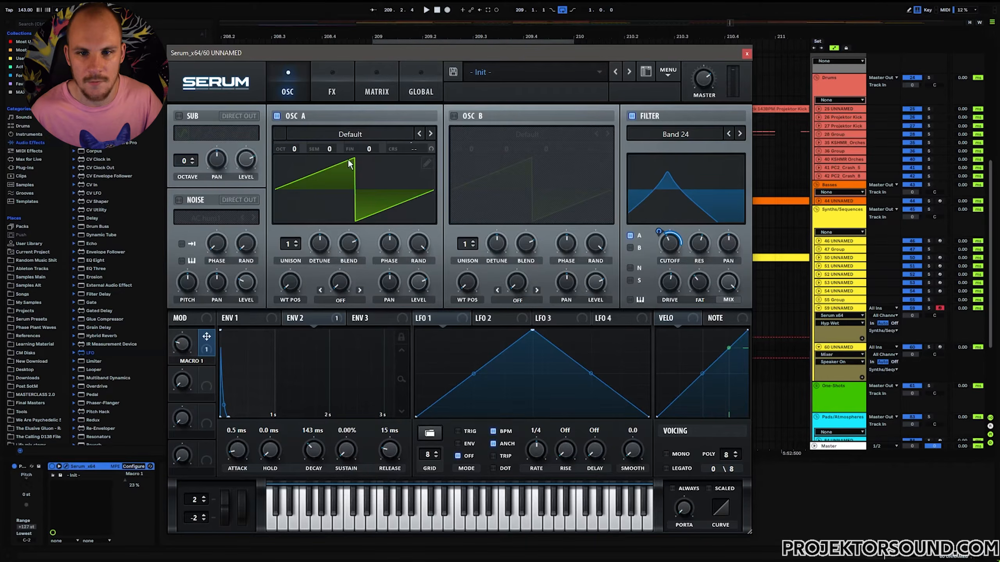
pyautogui.click(377, 91)
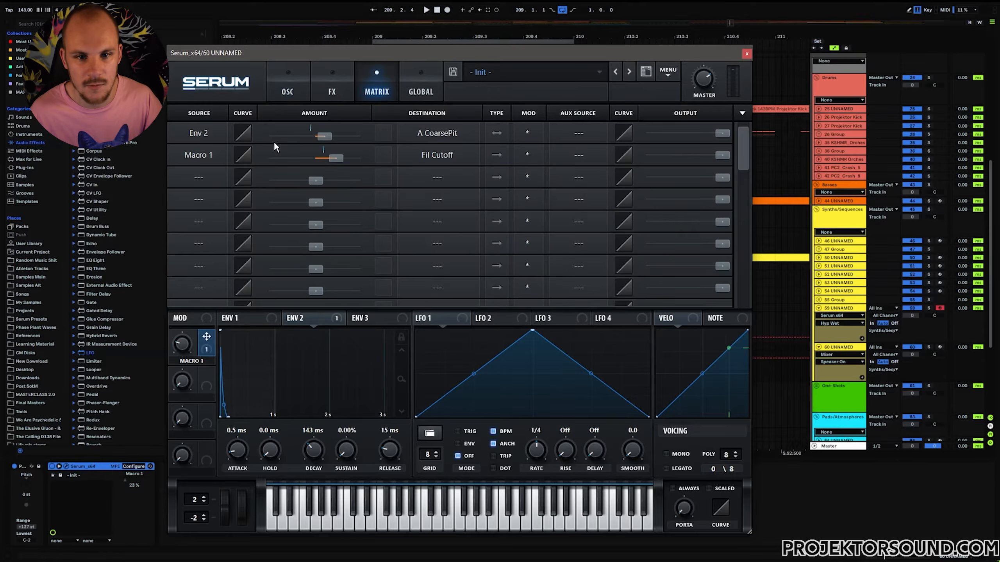
pyautogui.click(201, 152)
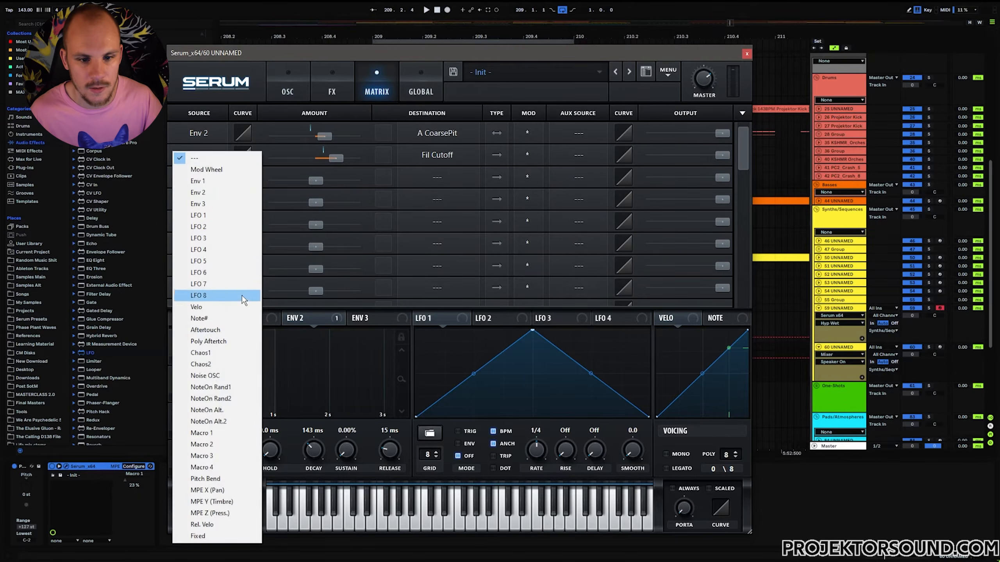
pyautogui.click(224, 387)
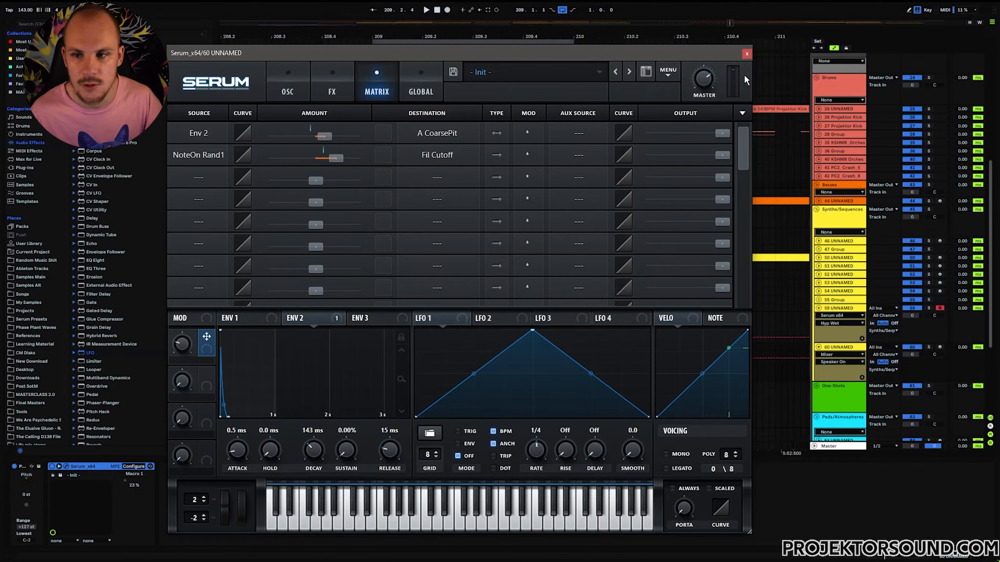
pyautogui.click(745, 54)
pyautogui.click(420, 374)
pyautogui.press('space')
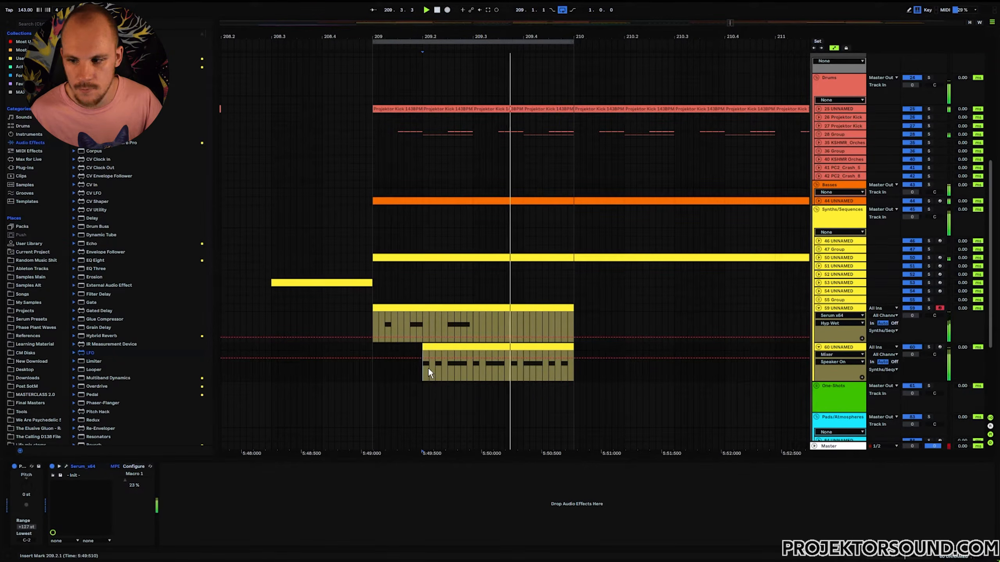
# - Group tracks 59 and 60 and lower the volume of the second track in the group
pyautogui.keyDown('shift'); pyautogui.click(838, 307); pyautogui.keyUp('shift')
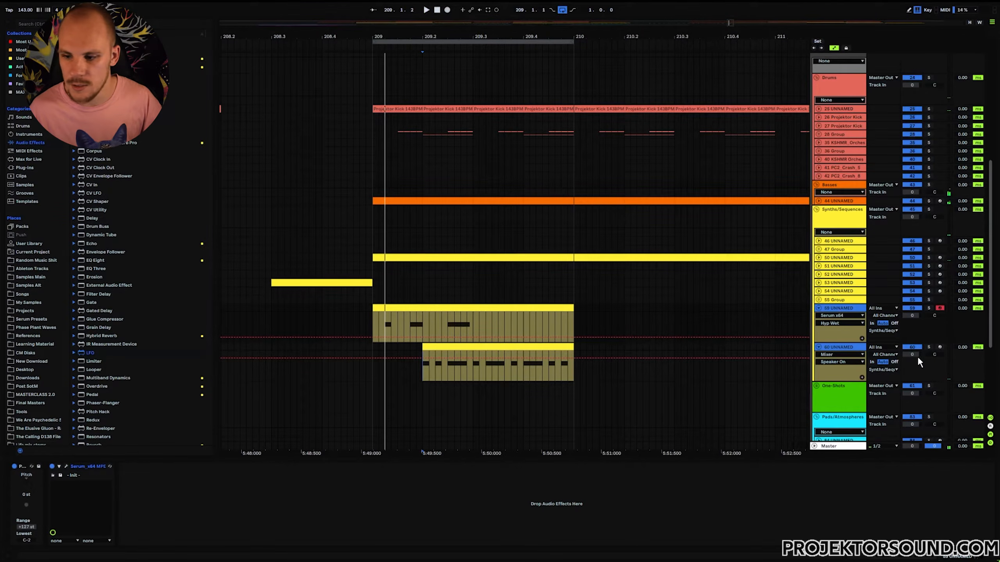
pyautogui.hotkey('ctrl', 'g')
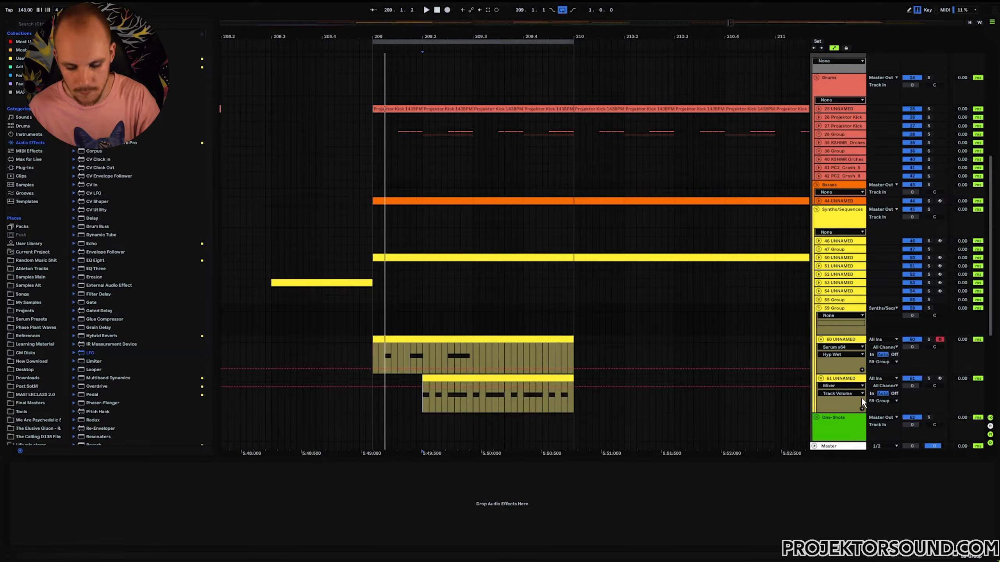
pyautogui.press('Down')
pyautogui.press('Down')
pyautogui.click(838, 378)
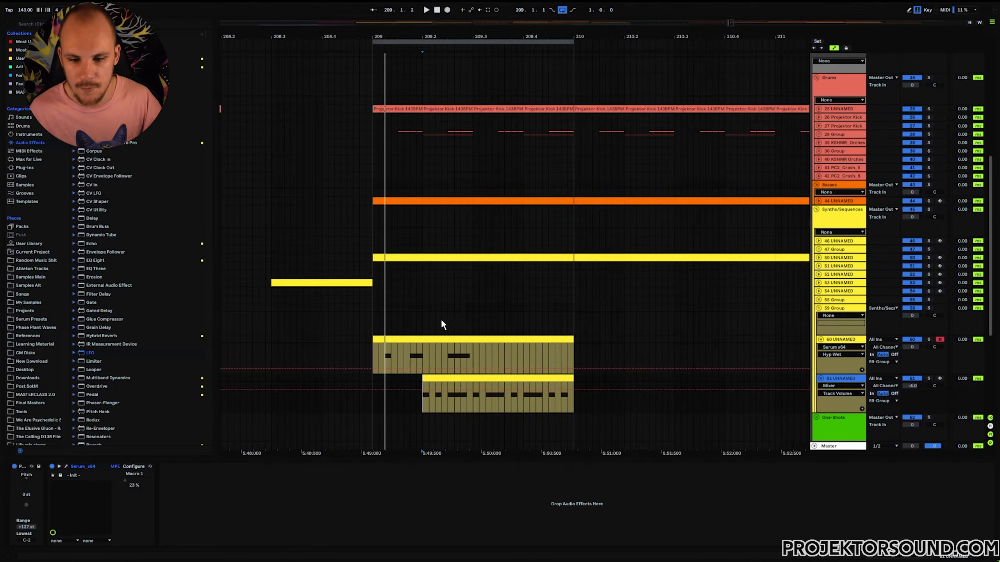
# - Add MIDI track 62 to the group, copy track 60's long note onto it as a 209.1.1 to 209.3.1 clip, and duplicate that clip
pyautogui.hotkey('ctrl', 'shift', 't')
pyautogui.moveTo(449, 344); pyautogui.dragTo(372, 407)
pyautogui.hotkey('ctrl', 'j')
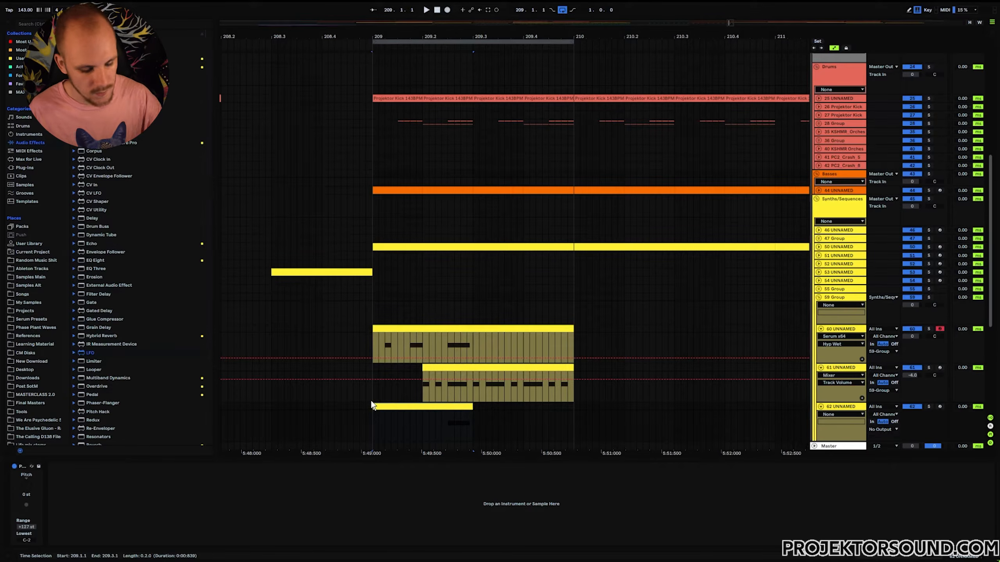
pyautogui.hotkey('ctrl', 'd')
# - Load a Serum instrument on track 62
pyautogui.click(405, 412)
pyautogui.rightClick(467, 424)
pyautogui.moveTo(526, 200)
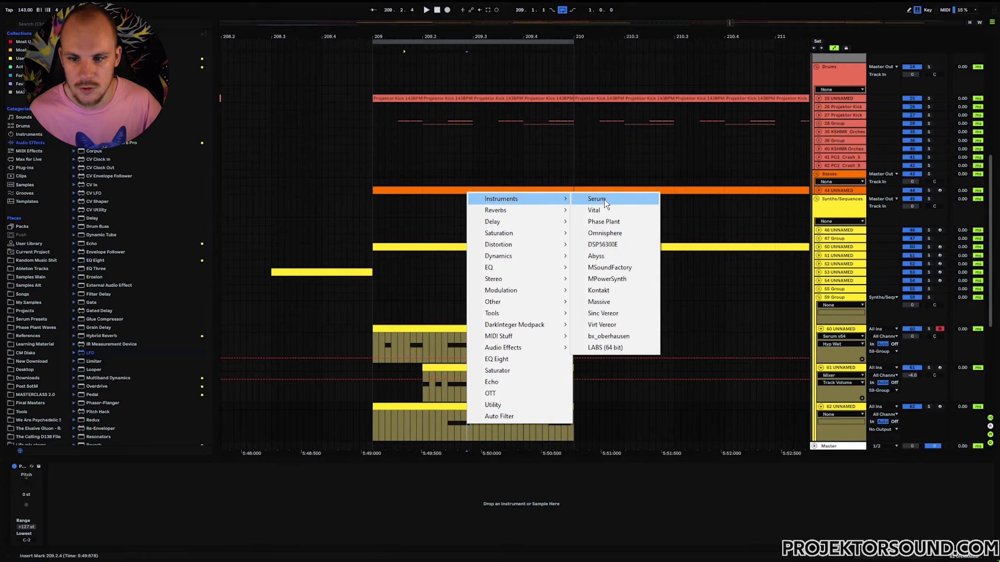
pyautogui.click(604, 199)
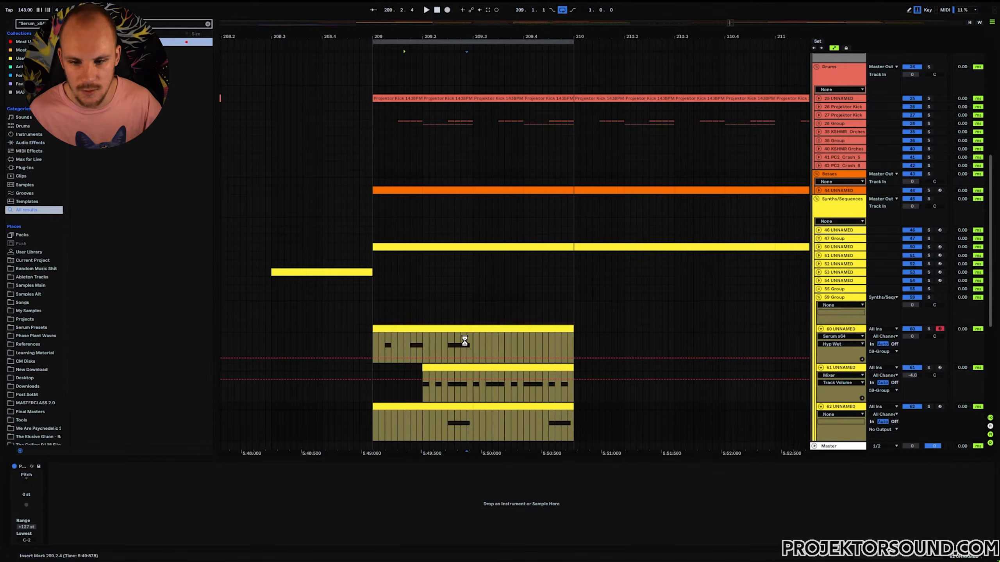
# - Choose wavetable 118 for oscillator A and set Env 1 to 193 ms decay, -9.0 dB sustain and 132 ms release
pyautogui.click(354, 143)
pyautogui.click(533, 277)
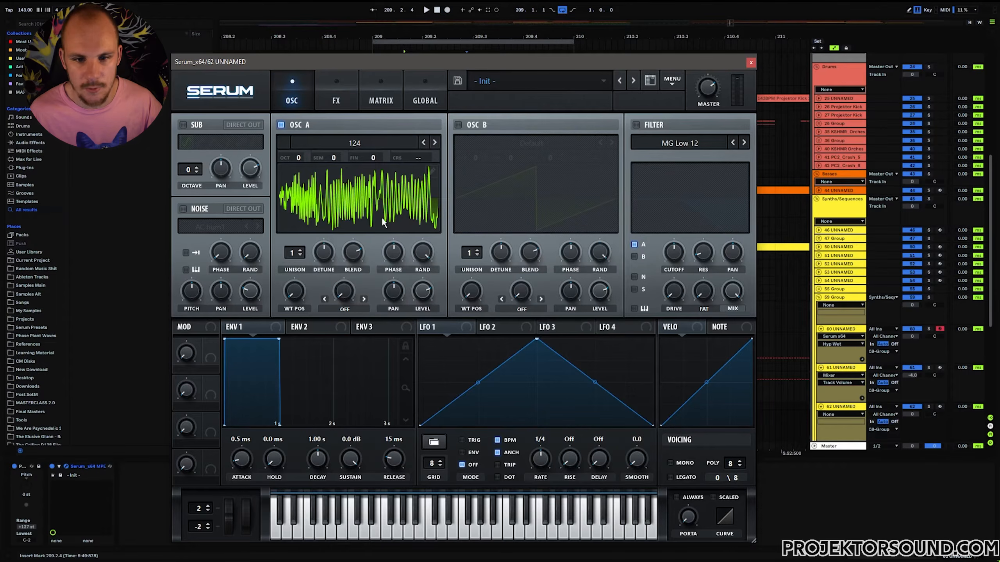
pyautogui.click(424, 143)
pyautogui.click(424, 143)
pyautogui.click(423, 143)
pyautogui.click(424, 143)
pyautogui.click(424, 142)
pyautogui.click(424, 143)
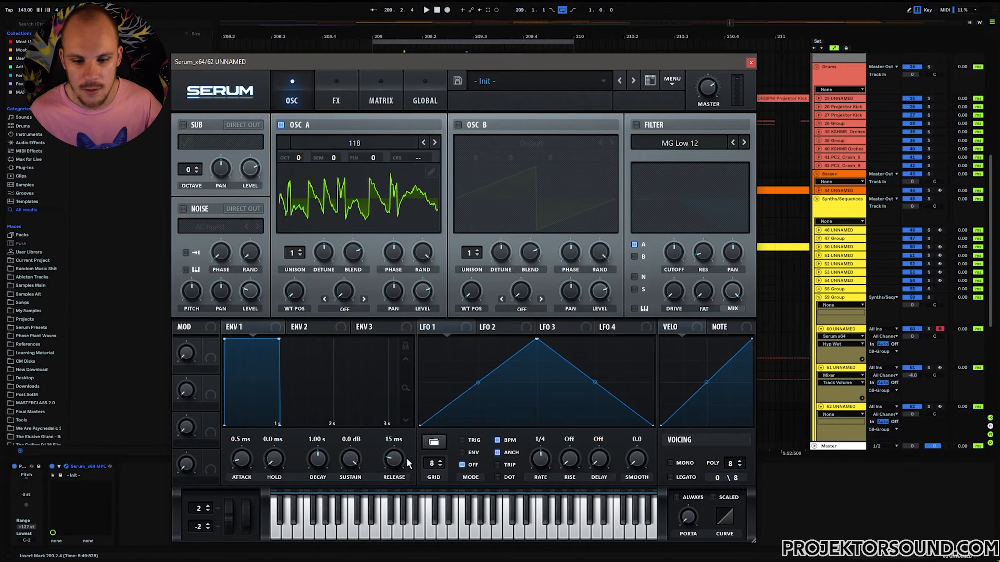
pyautogui.moveTo(398, 462); pyautogui.dragTo(347, 489)
pyautogui.moveTo(315, 459); pyautogui.dragTo(315, 467)
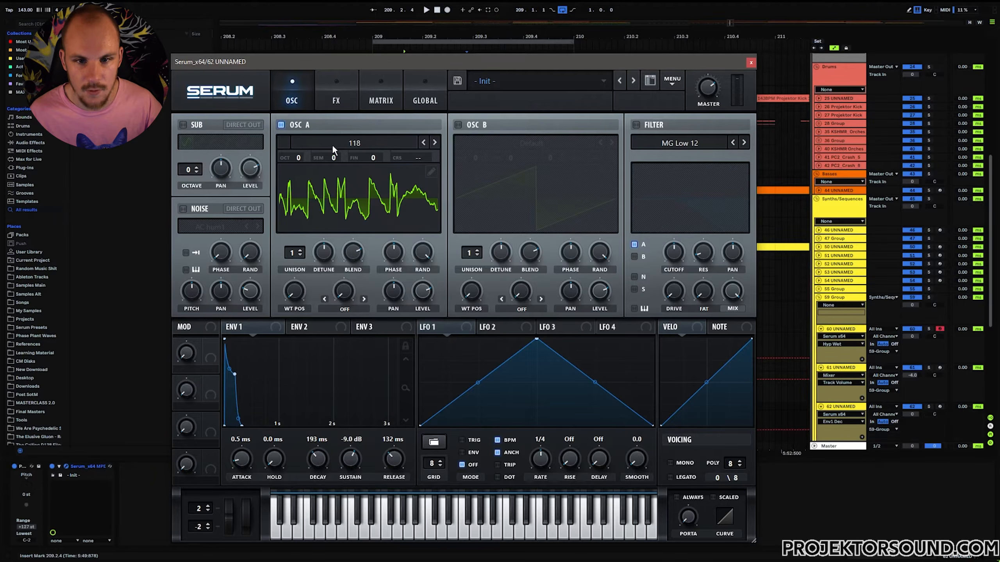
# - Enable Serum's Hyper/Dimension effect, lowering the Hyper mix and Dimension size and raising the Dimension mix
pyautogui.click(336, 103)
pyautogui.click(188, 128)
pyautogui.moveTo(526, 136); pyautogui.dragTo(520, 165)
pyautogui.moveTo(691, 133); pyautogui.dragTo(702, 87)
pyautogui.moveTo(645, 135); pyautogui.dragTo(630, 191)
# - Enable Serum's compressor in multiband mode and raise its gain
pyautogui.click(187, 244)
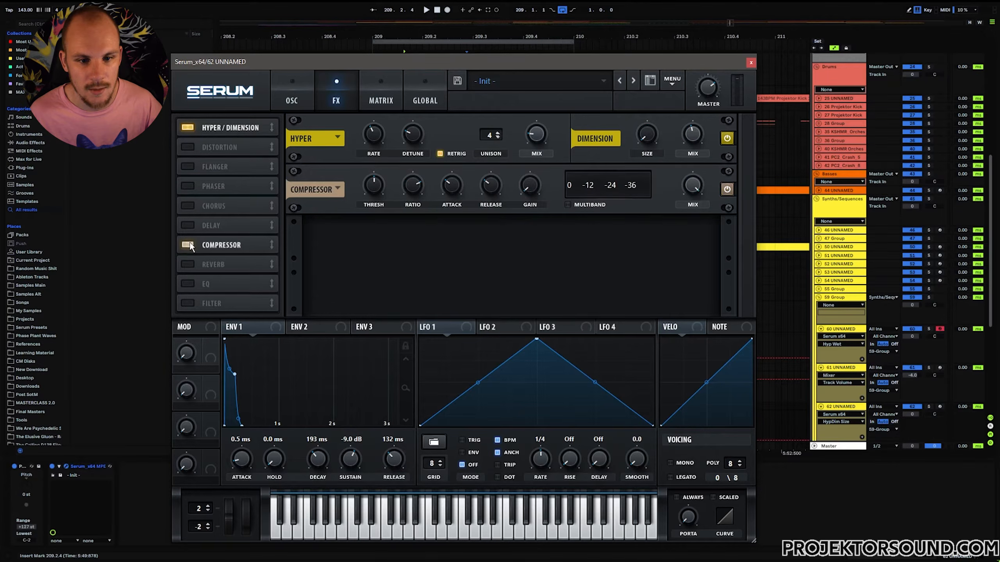
pyautogui.click(567, 205)
pyautogui.moveTo(524, 186); pyautogui.dragTo(525, 162)
pyautogui.click(750, 62)
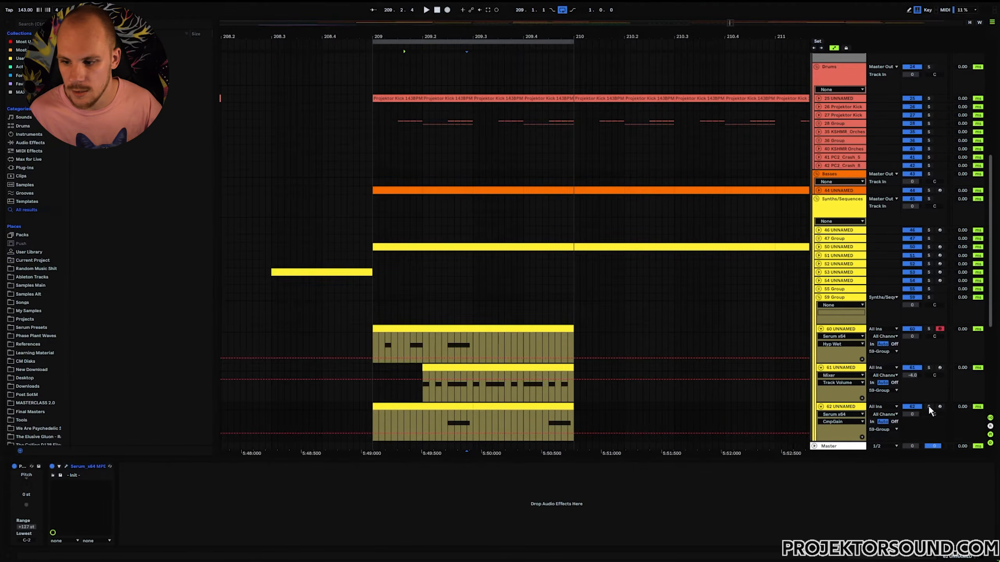
# - Audition track 62 in solo, unsolo it and lower its volume to about -5.2 dB against the other tracks
pyautogui.click(447, 419)
pyautogui.press('space')
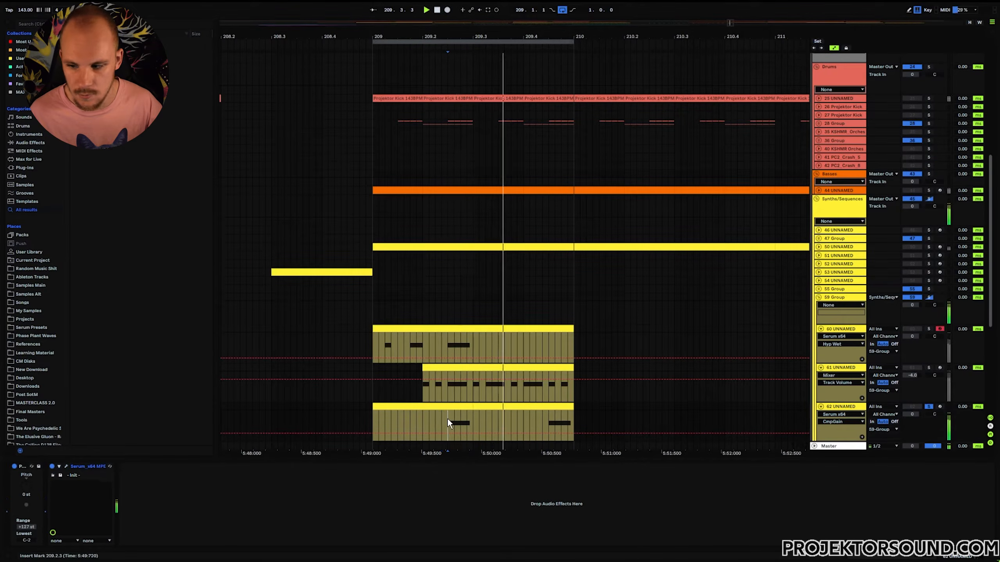
pyautogui.click(929, 407)
pyautogui.moveTo(913, 415); pyautogui.dragTo(912, 426)
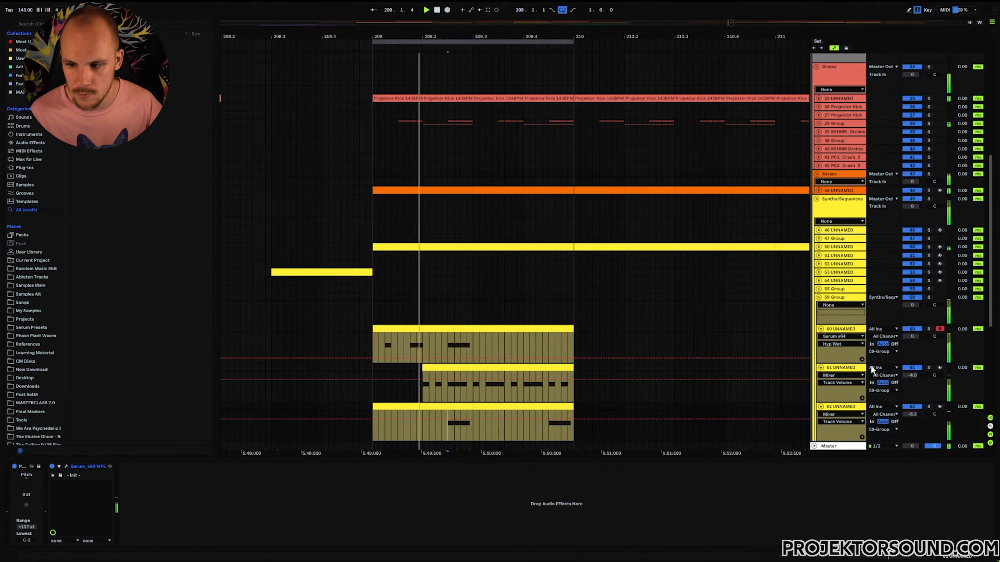
# - Add an EQ Eight to the 59 Group and roll off its lows with band 1 at about 96 Hz
pyautogui.click(842, 298)
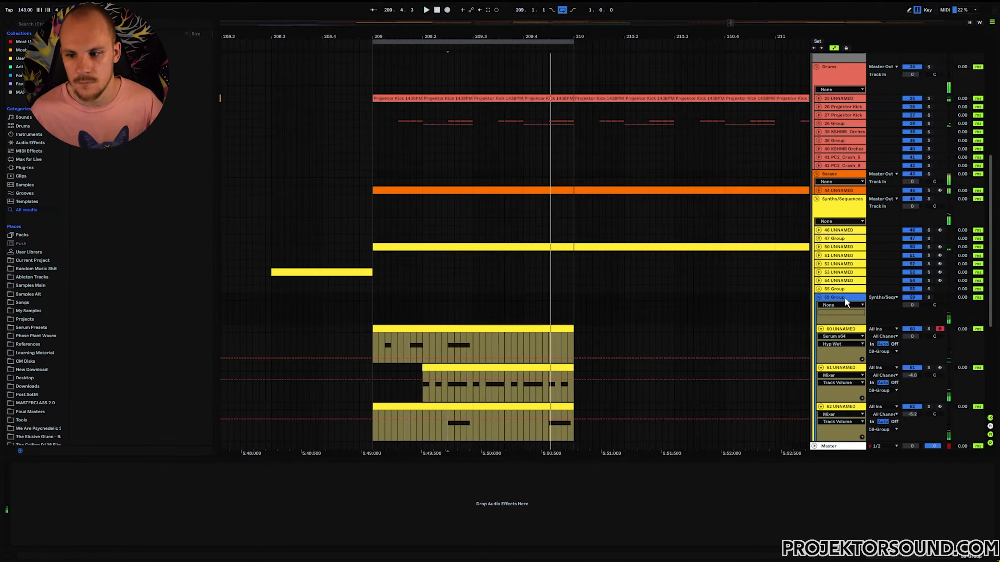
pyautogui.click(211, 512)
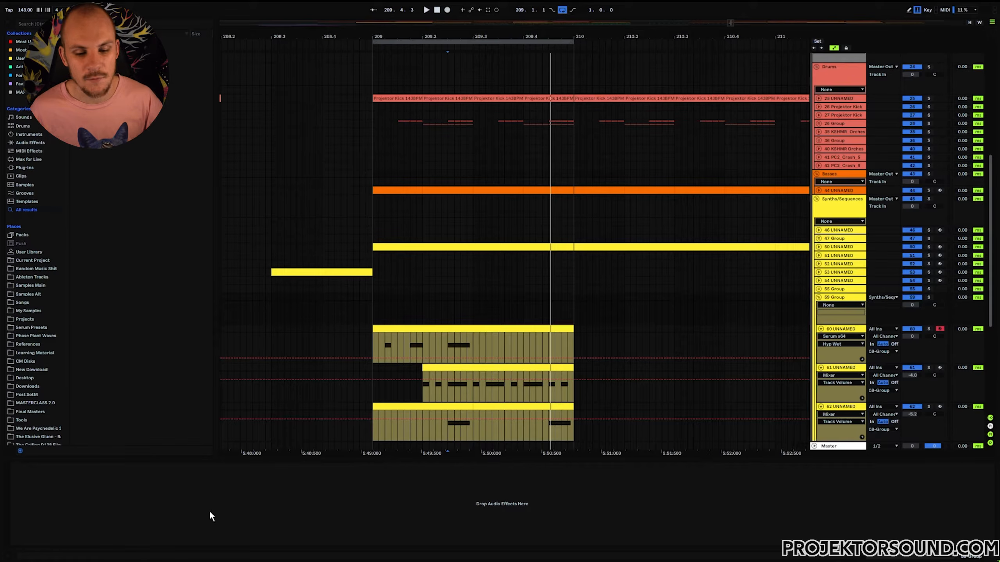
pyautogui.rightClick(216, 504)
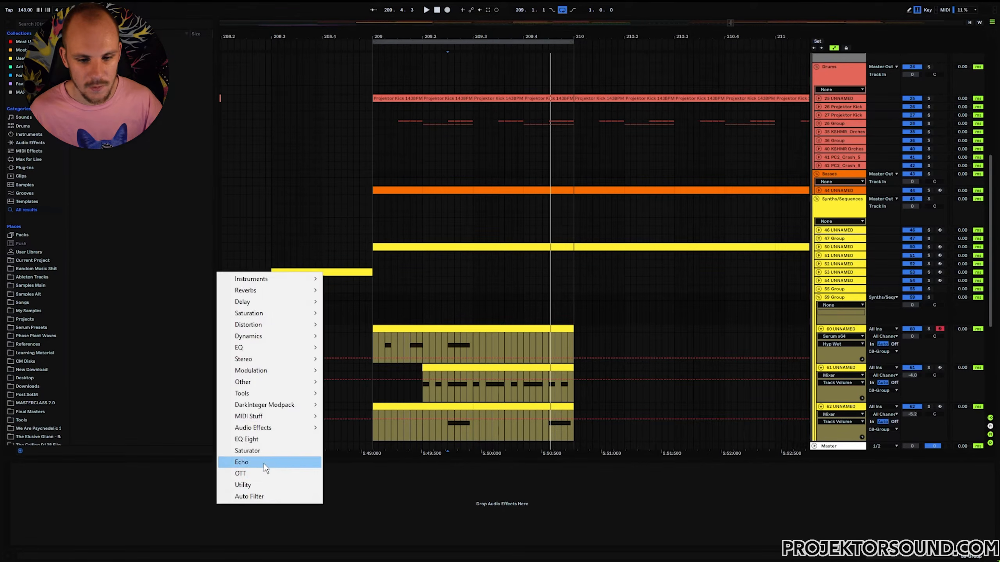
pyautogui.click(256, 442)
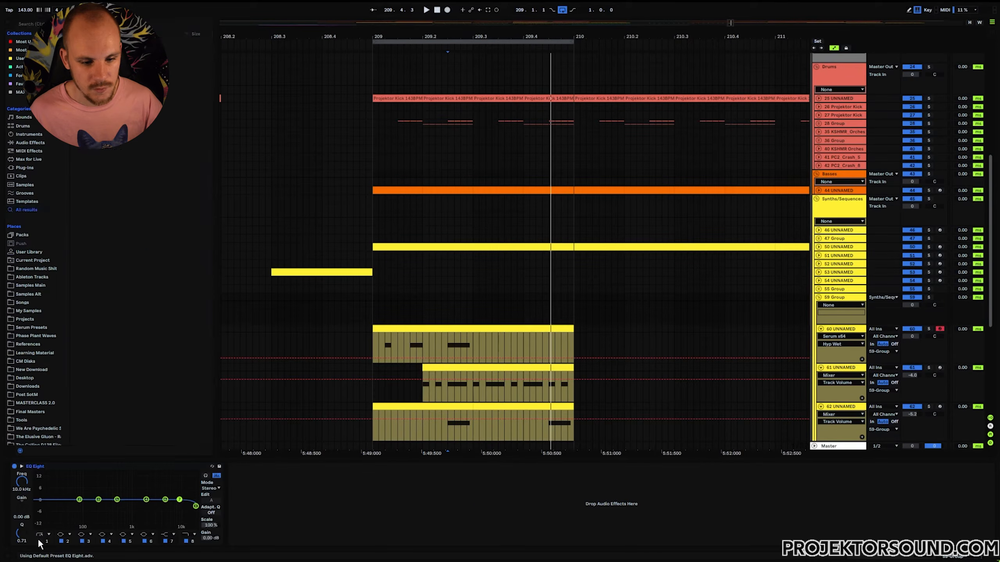
pyautogui.moveTo(68, 508); pyautogui.dragTo(83, 512)
# - Add MStereoSpread after the group's EQ and raise its Widening to about 41% during playback from bar 209
pyautogui.rightClick(282, 505)
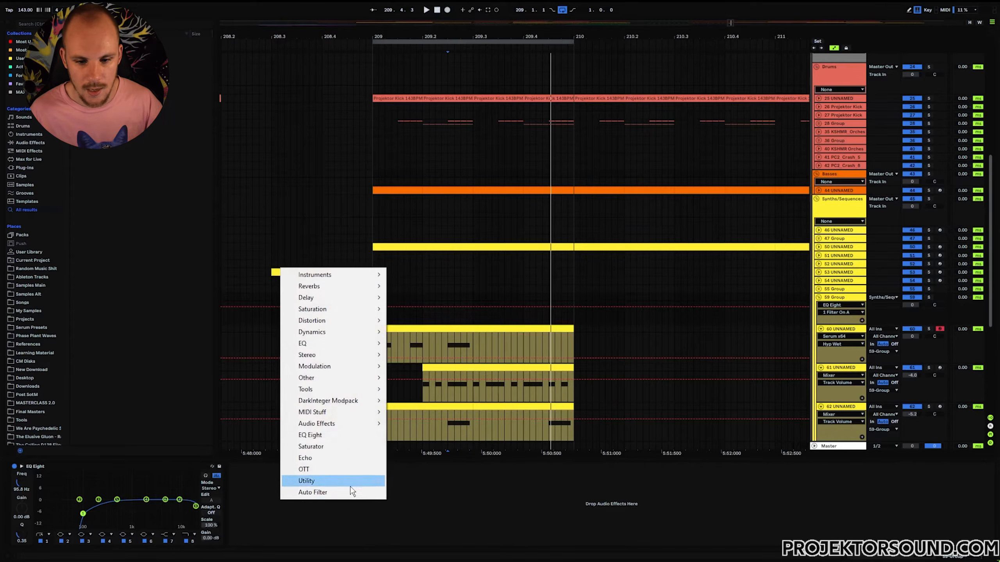
pyautogui.moveTo(334, 357)
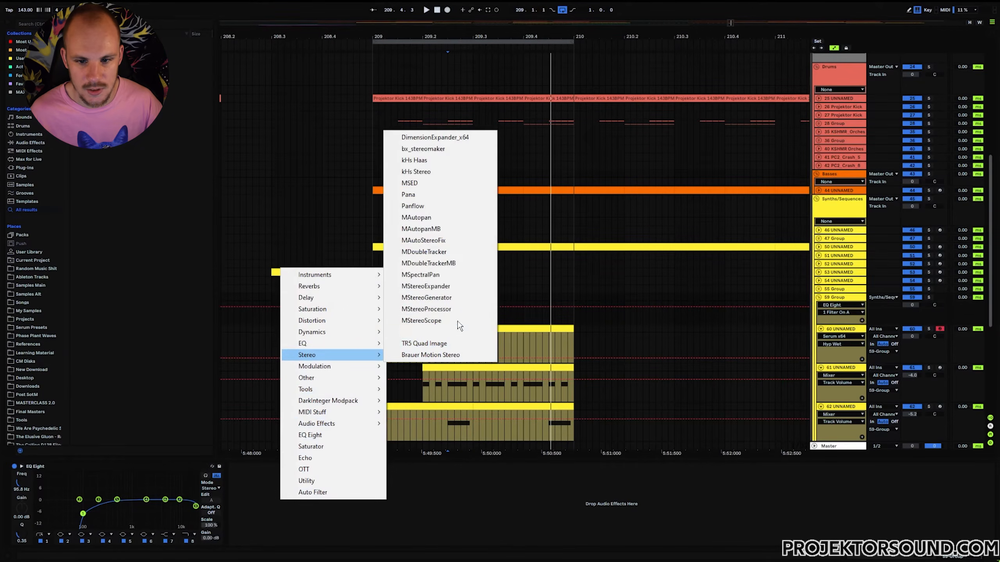
pyautogui.click(421, 332)
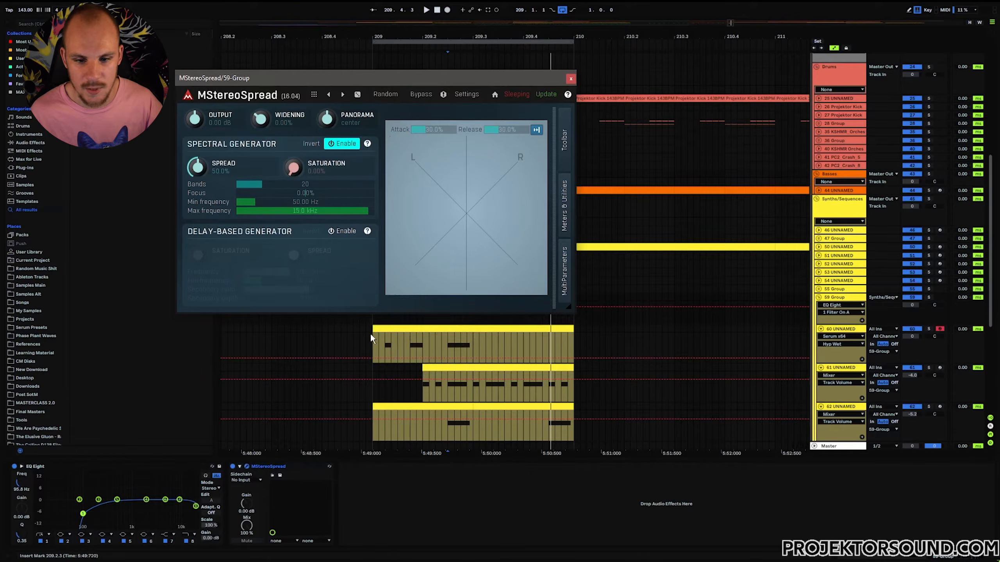
pyautogui.click(371, 343)
pyautogui.press('space')
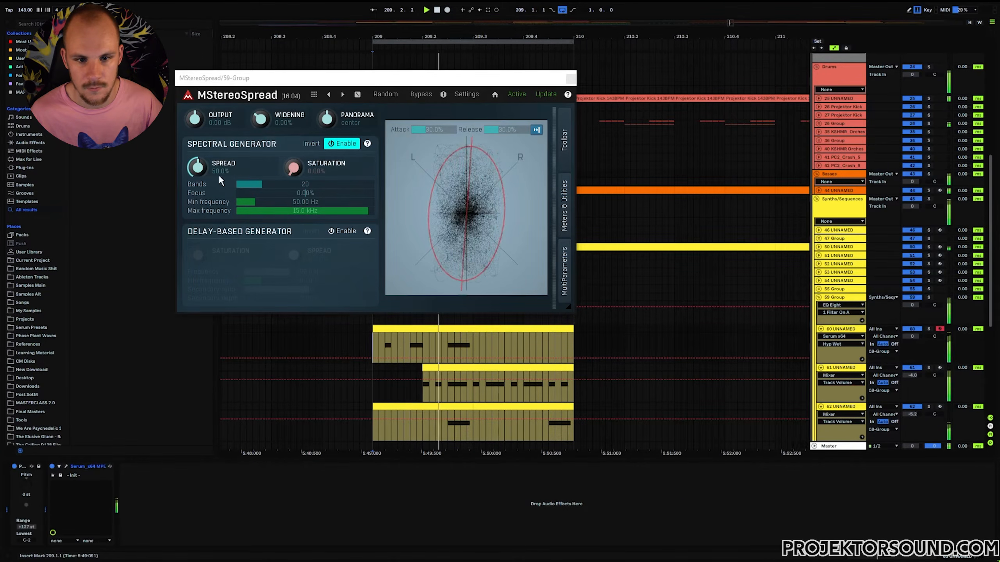
pyautogui.moveTo(260, 118); pyautogui.dragTo(259, 103)
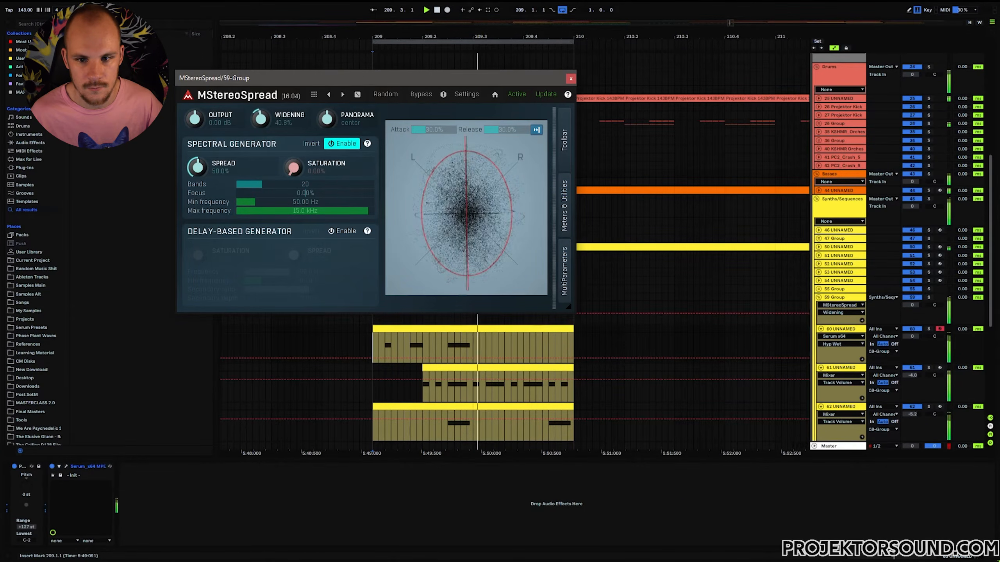
pyautogui.click(571, 78)
pyautogui.press('space')
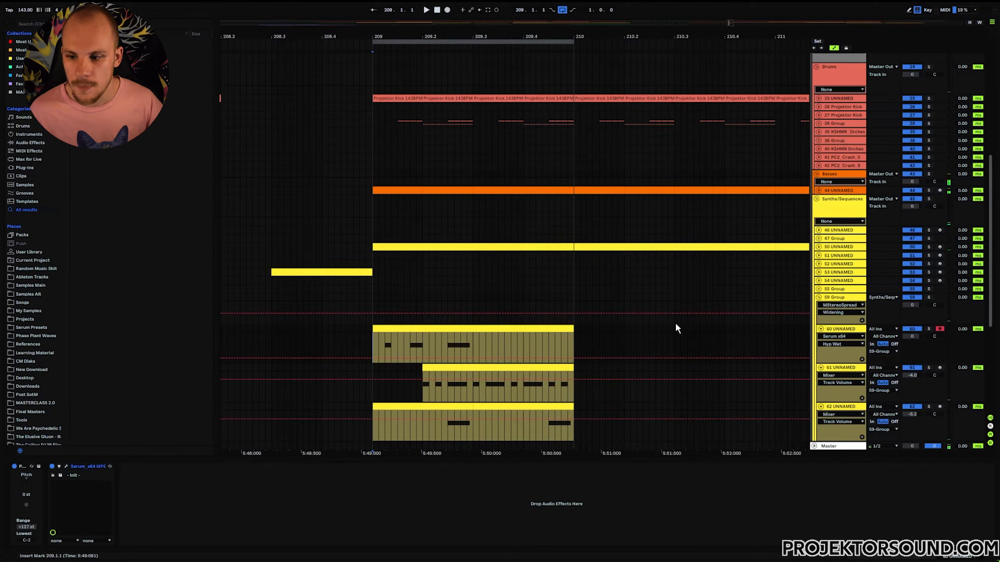
# - Load dblue Glitch from the 64 Bit VST folder onto the 59 Group after MStereoSpread
pyautogui.click(807, 315)
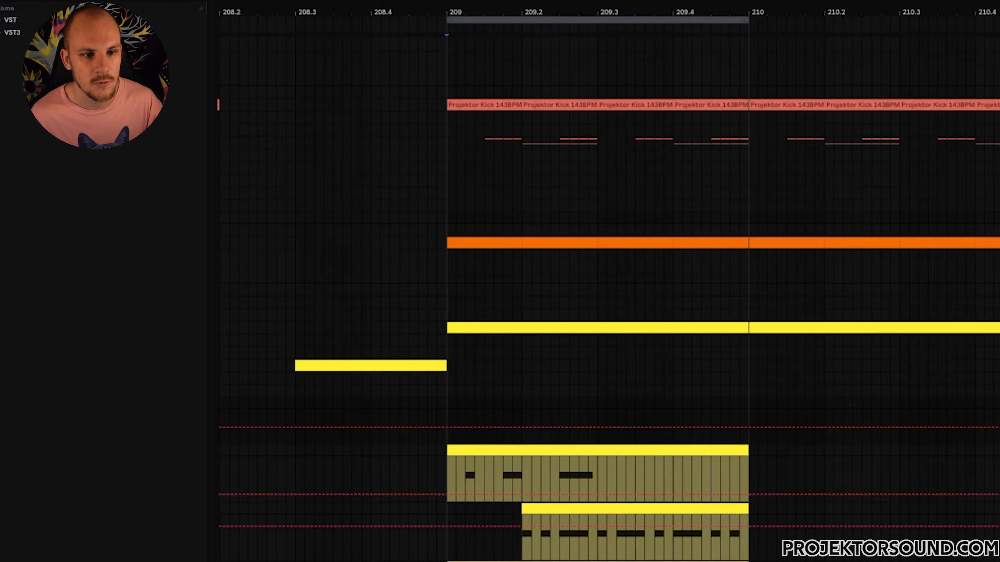
pyautogui.click(5, 19)
pyautogui.click(6, 33)
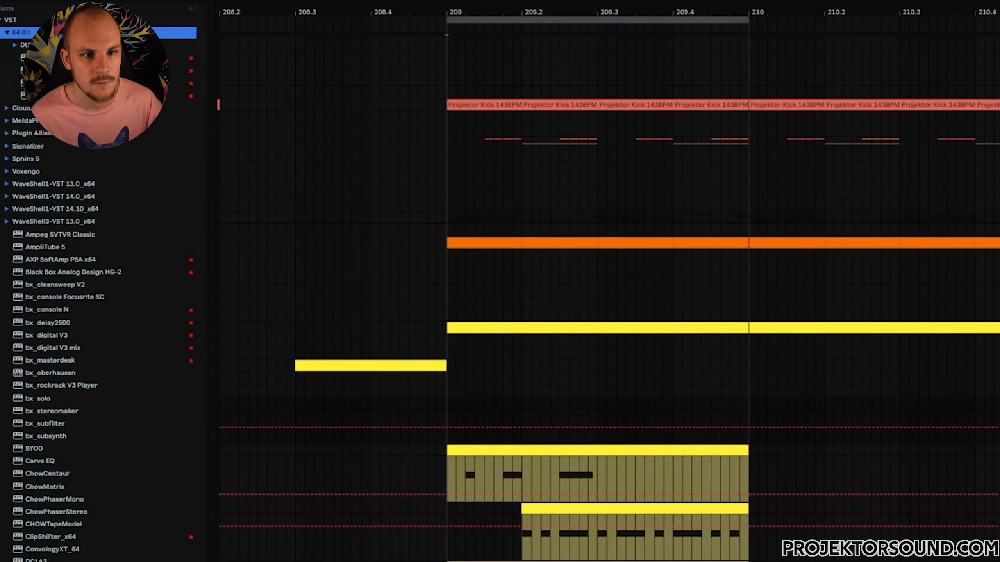
pyautogui.moveTo(44, 71); pyautogui.dragTo(511, 559)
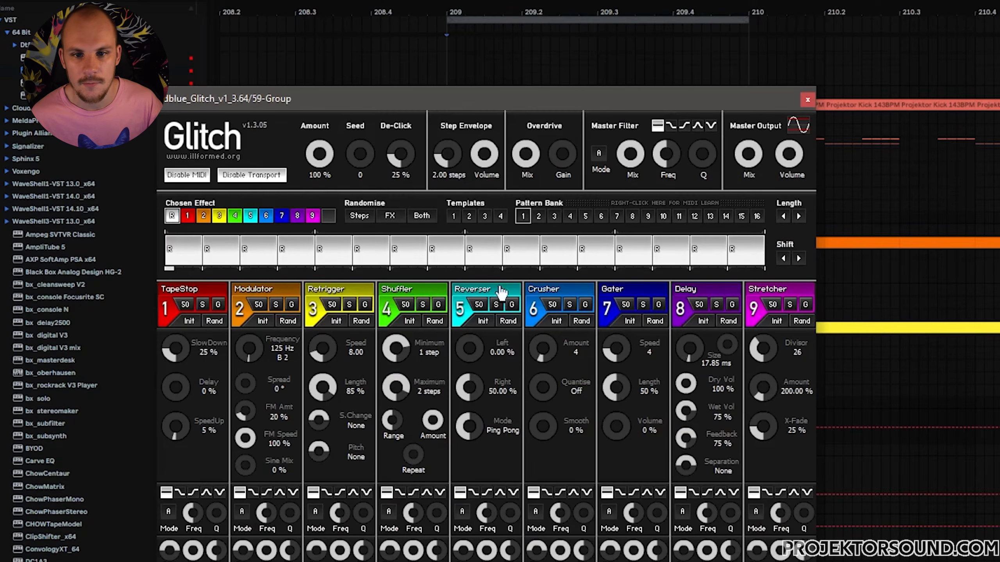
pyautogui.moveTo(348, 105); pyautogui.dragTo(424, 26)
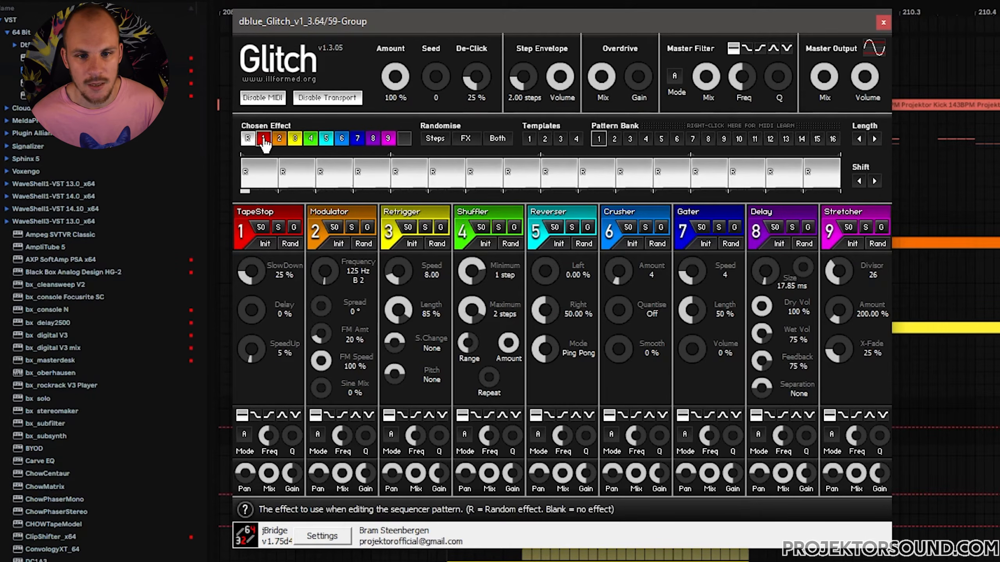
# - Place TapeStop in Glitch's second step and Modulator in its third, trying out and deleting a Shuffler step after them
pyautogui.click(284, 188)
pyautogui.click(279, 138)
pyautogui.click(329, 183)
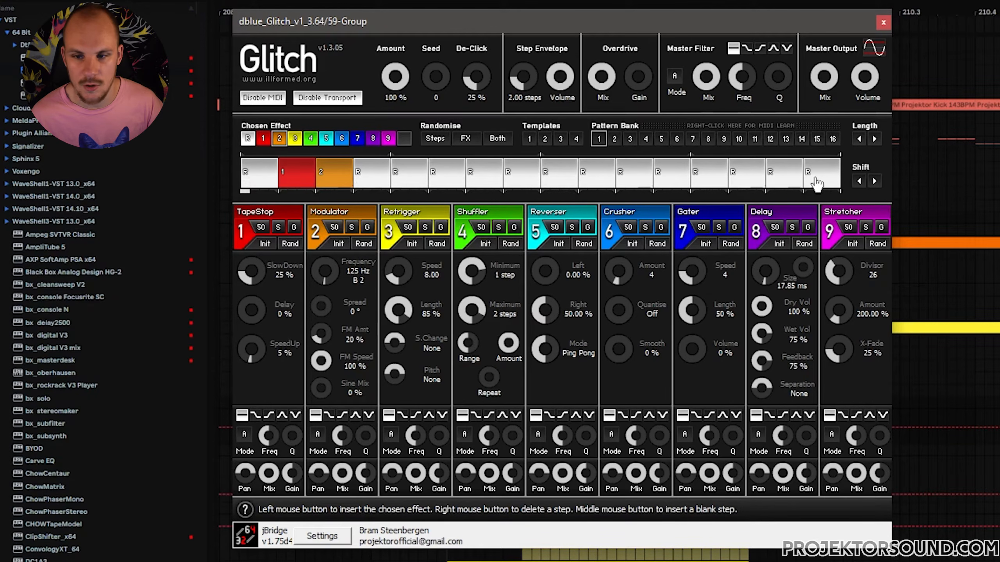
pyautogui.click(310, 138)
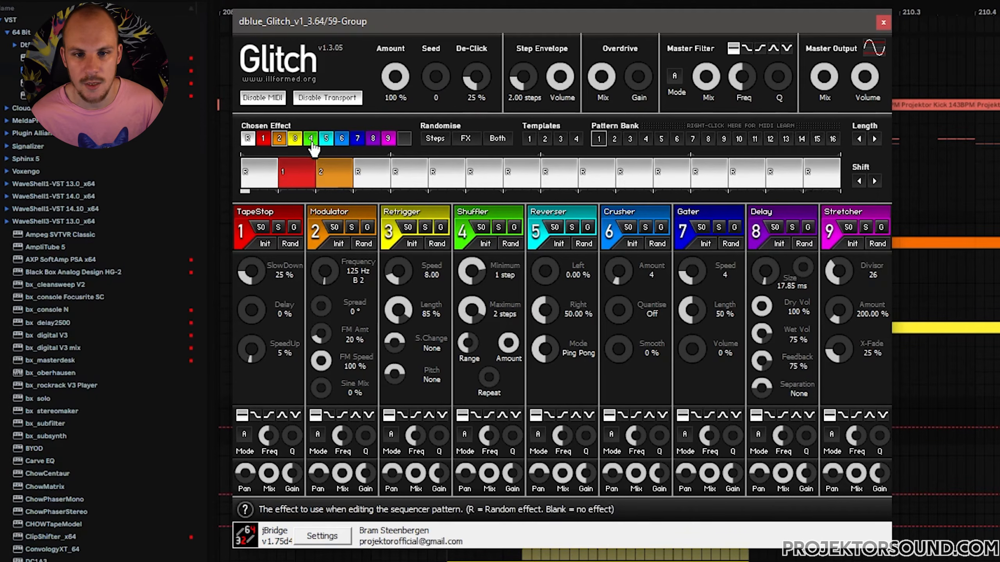
pyautogui.click(377, 184)
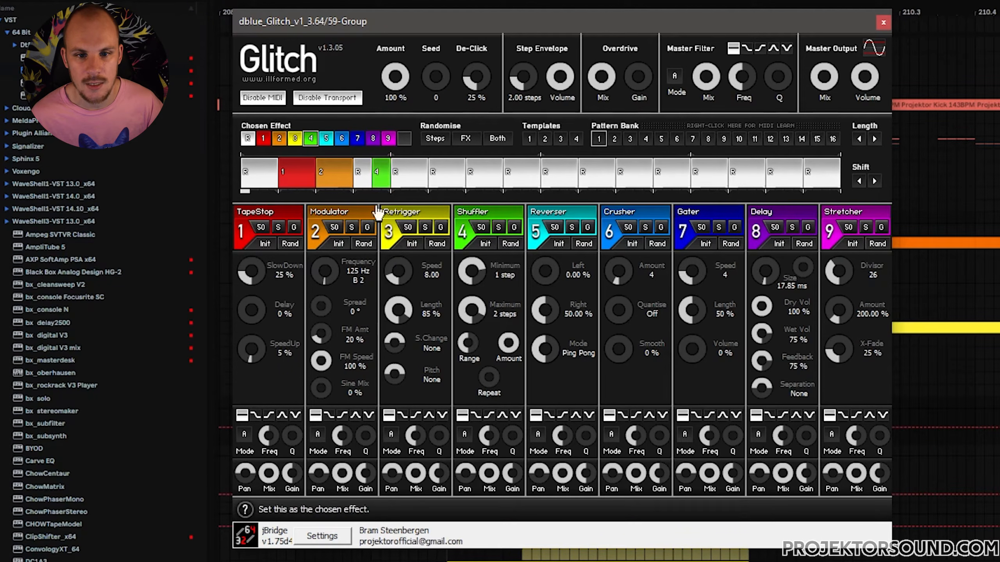
pyautogui.rightClick(380, 185)
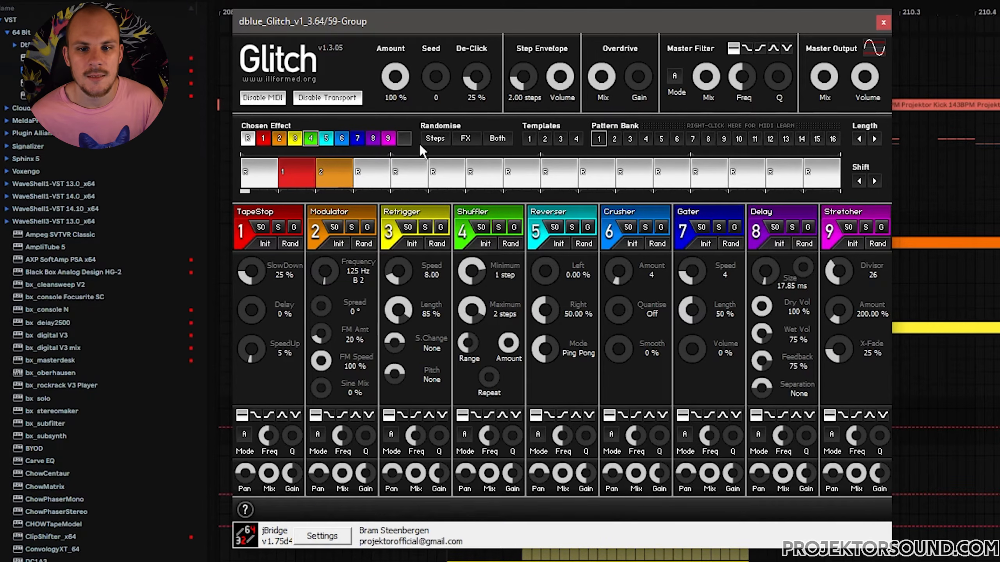
# - Try Glitch's pattern randomisation options: step positions only, effects only, and both together
pyautogui.click(435, 138)
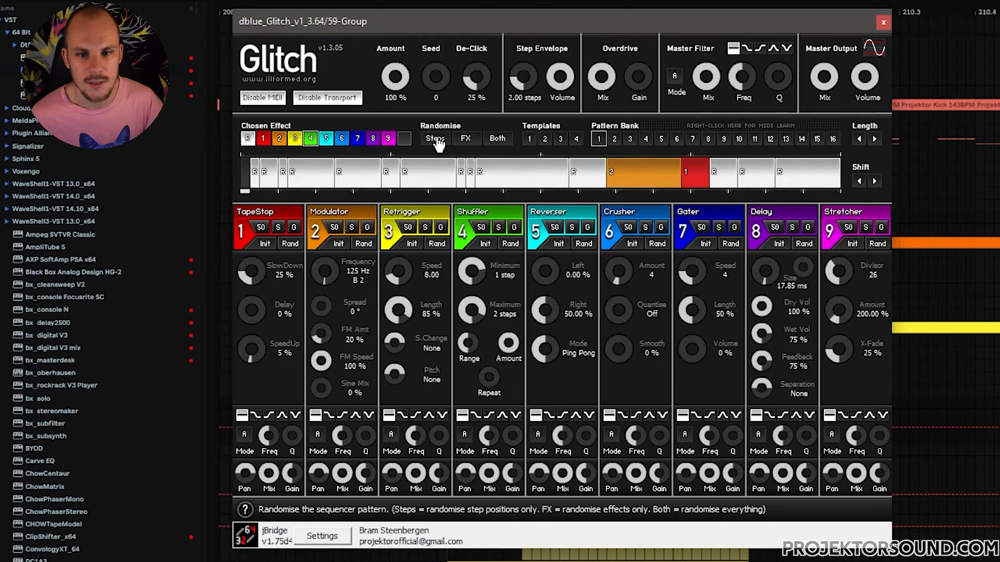
pyautogui.click(497, 139)
pyautogui.click(466, 140)
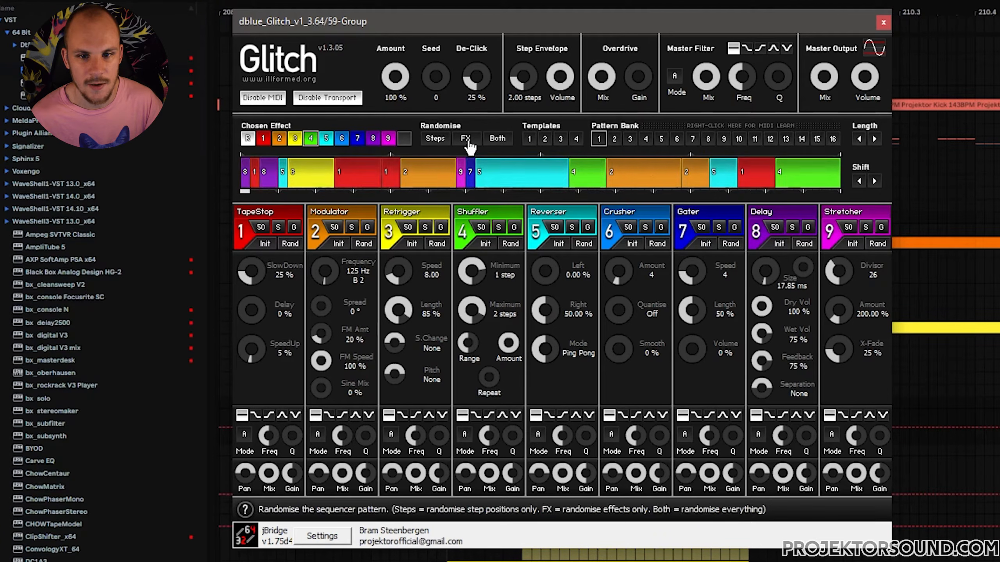
pyautogui.click(468, 141)
pyautogui.click(433, 140)
pyautogui.click(499, 141)
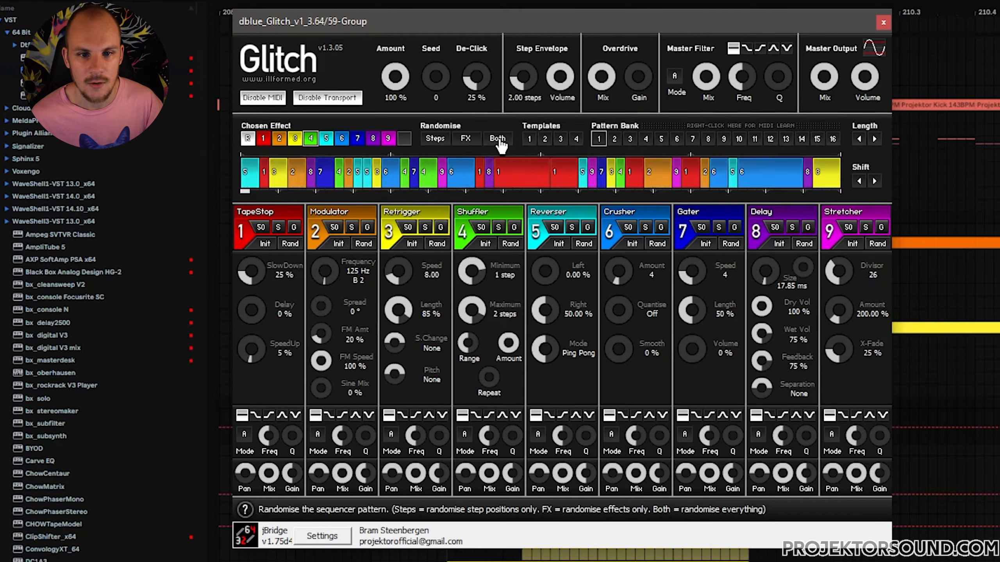
pyautogui.click(497, 140)
pyautogui.click(499, 140)
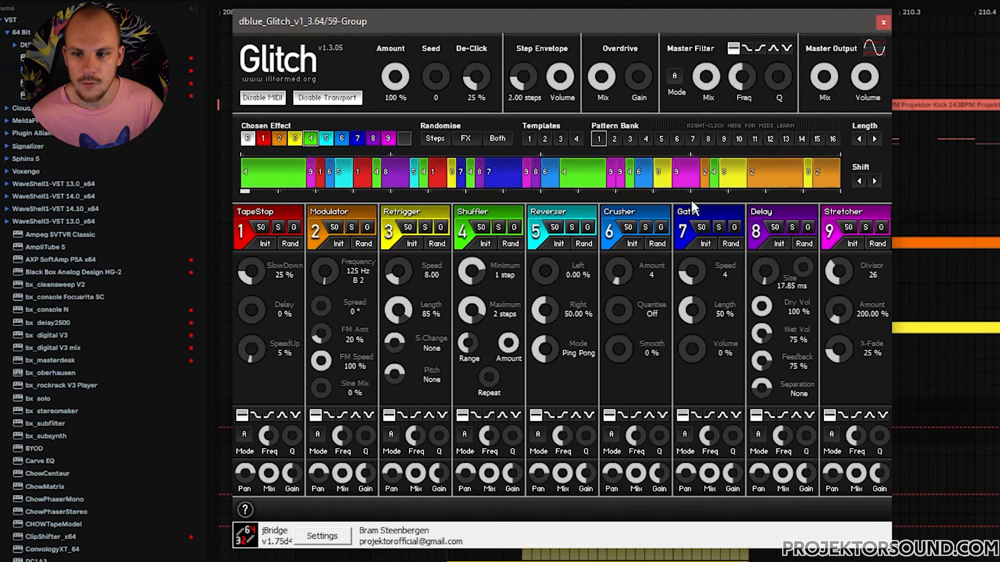
# - Build a four-step randomised pattern in Glitch, assigning the Random effect to four of its blocks
pyautogui.moveTo(859, 138); pyautogui.dragTo(711, 139)
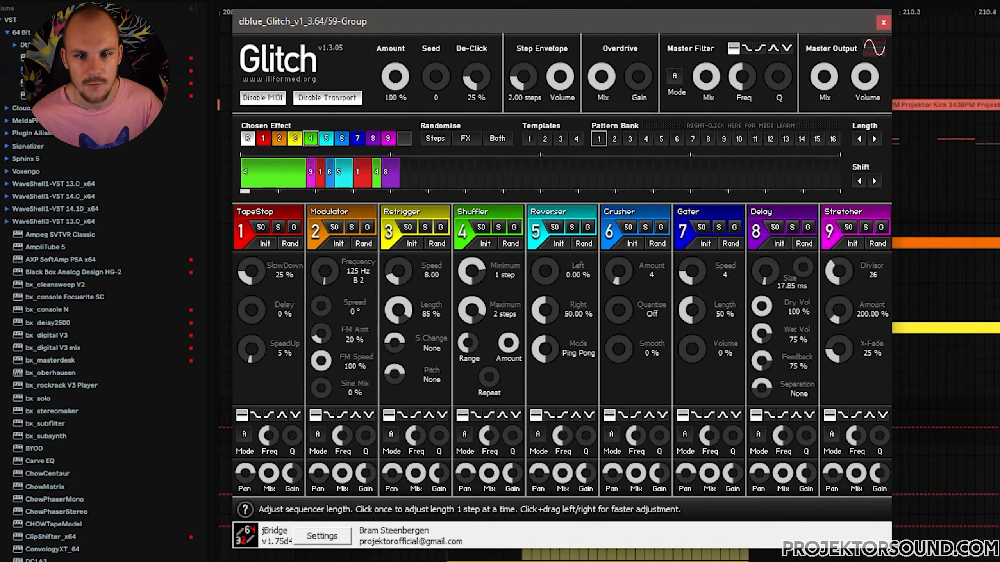
pyautogui.click(502, 142)
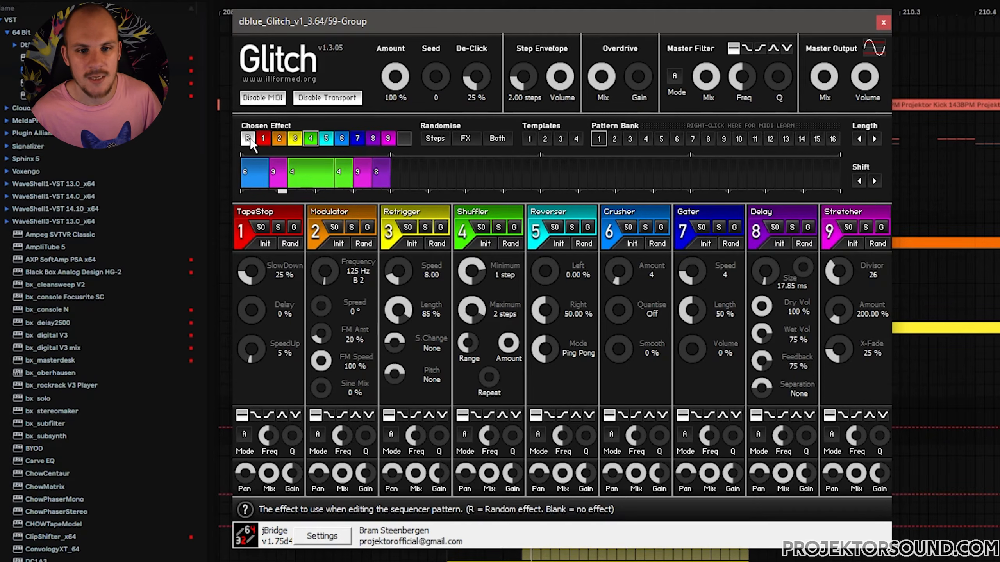
pyautogui.click(339, 182)
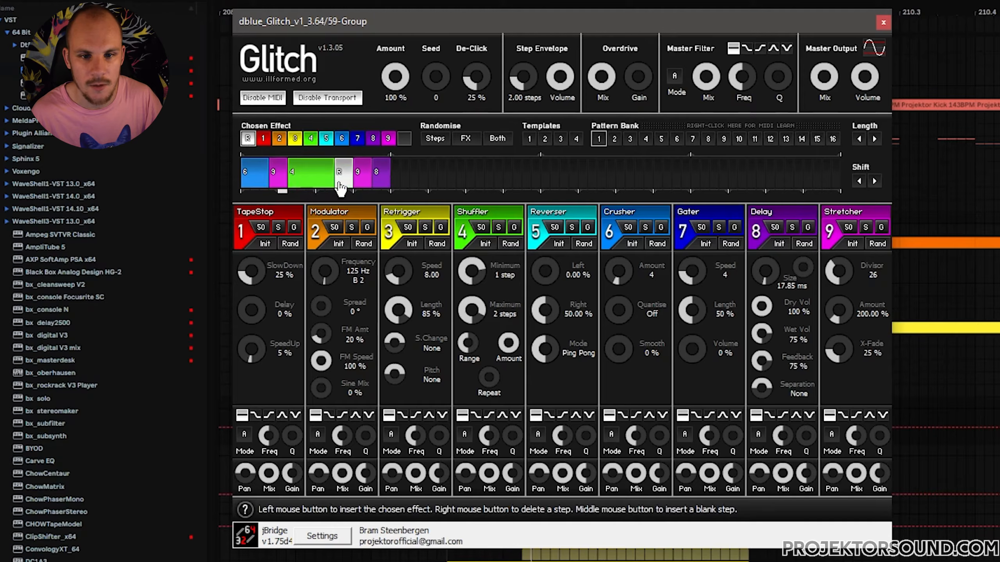
pyautogui.click(270, 185)
pyautogui.click(373, 185)
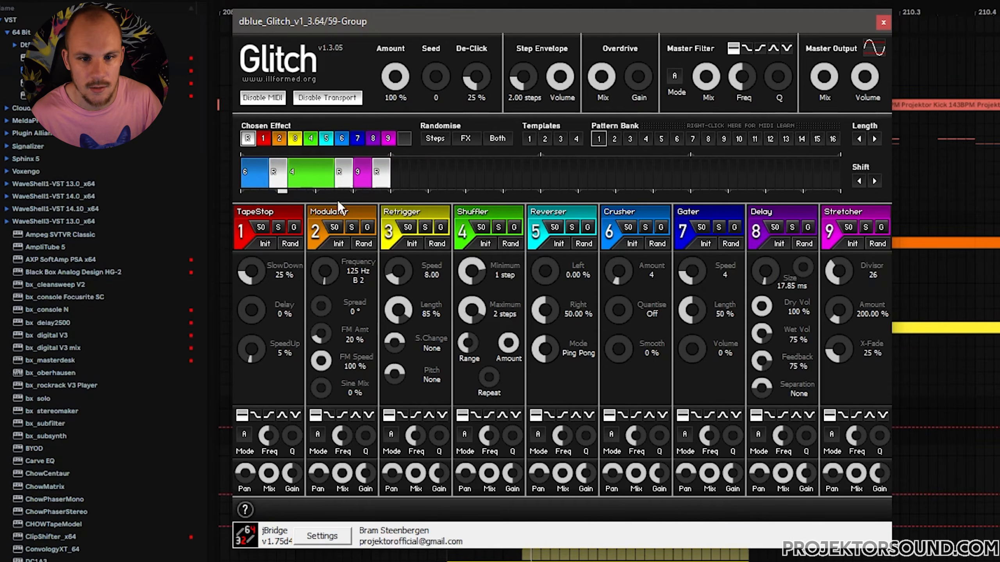
pyautogui.click(320, 183)
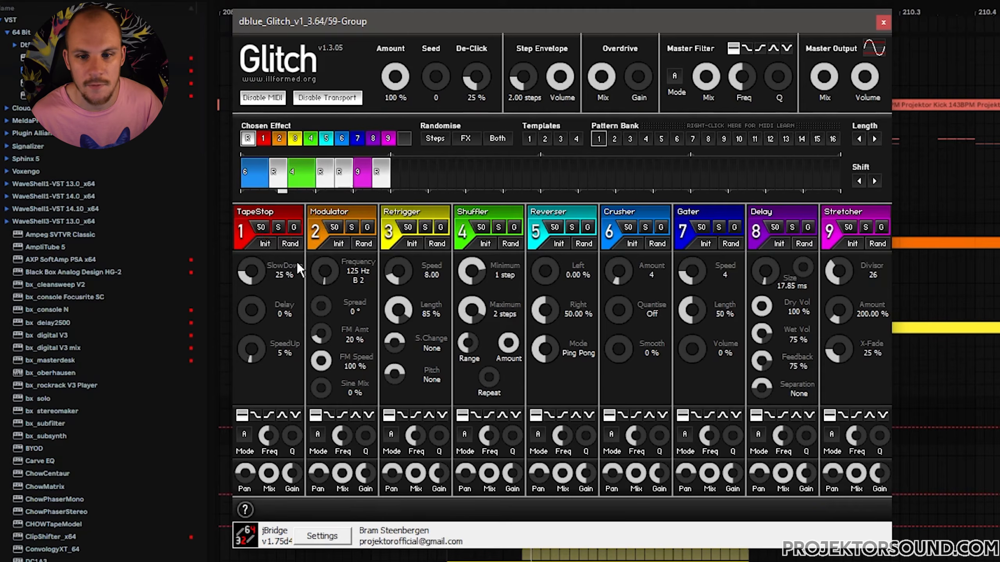
# - Set the random probability of Glitch's TapeStop and Reverser effects to 0 and close the plugin
pyautogui.moveTo(261, 227); pyautogui.dragTo(260, 248)
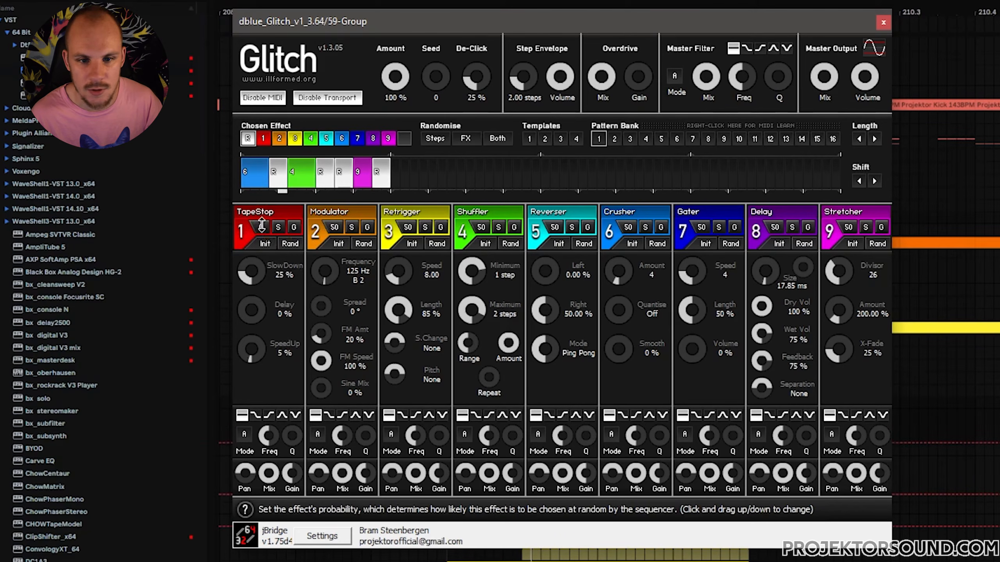
pyautogui.moveTo(559, 227); pyautogui.dragTo(560, 248)
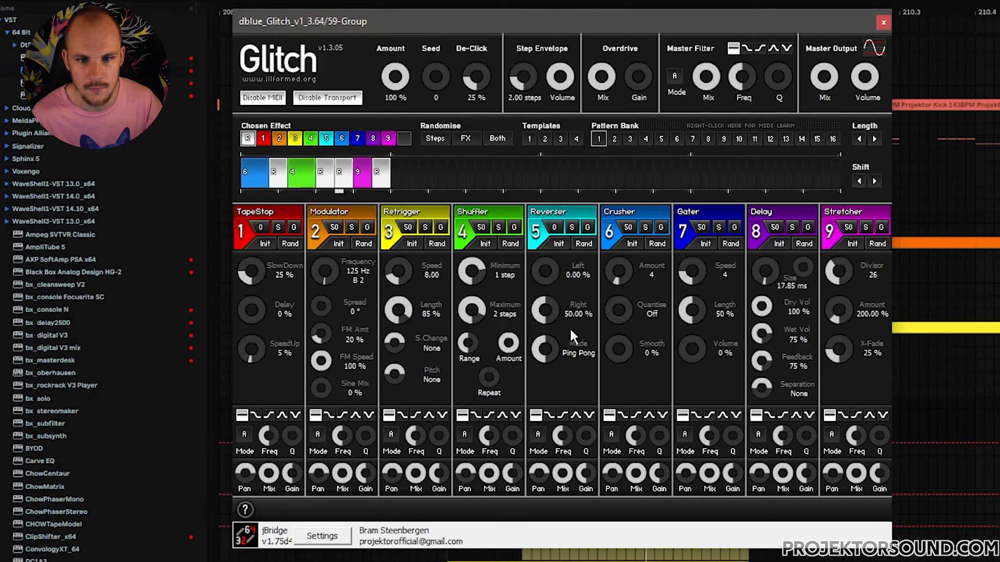
pyautogui.click(884, 22)
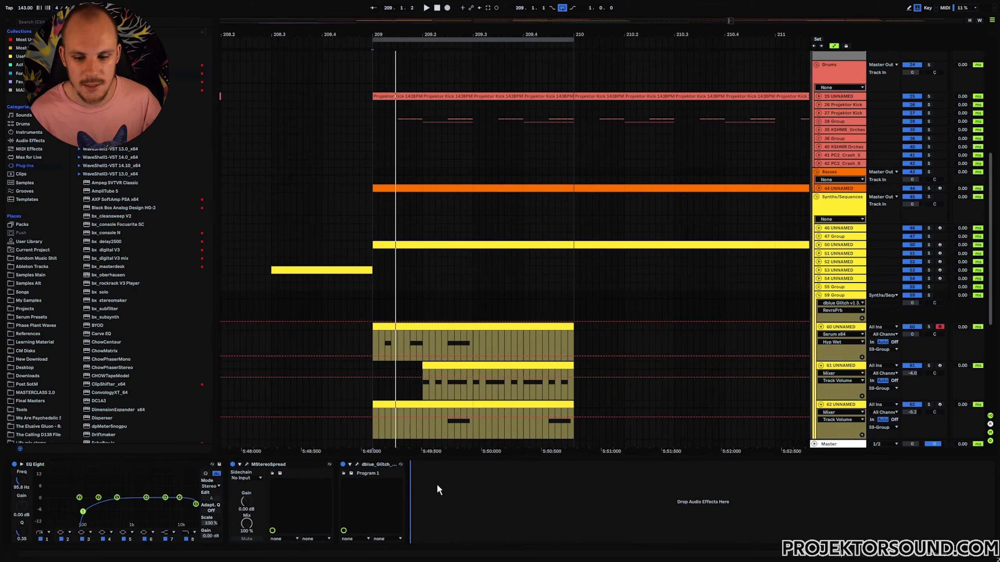
# - Add Echo after Glitch, followed by a second EQ Eight that cuts the lows at about 79 Hz
pyautogui.rightClick(438, 483)
pyautogui.click(472, 476)
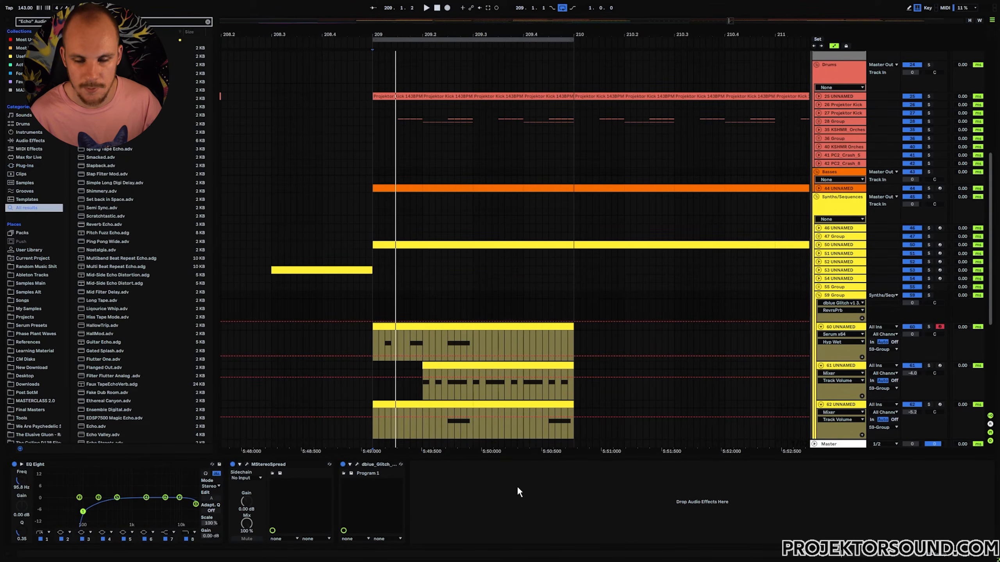
pyautogui.rightClick(691, 501)
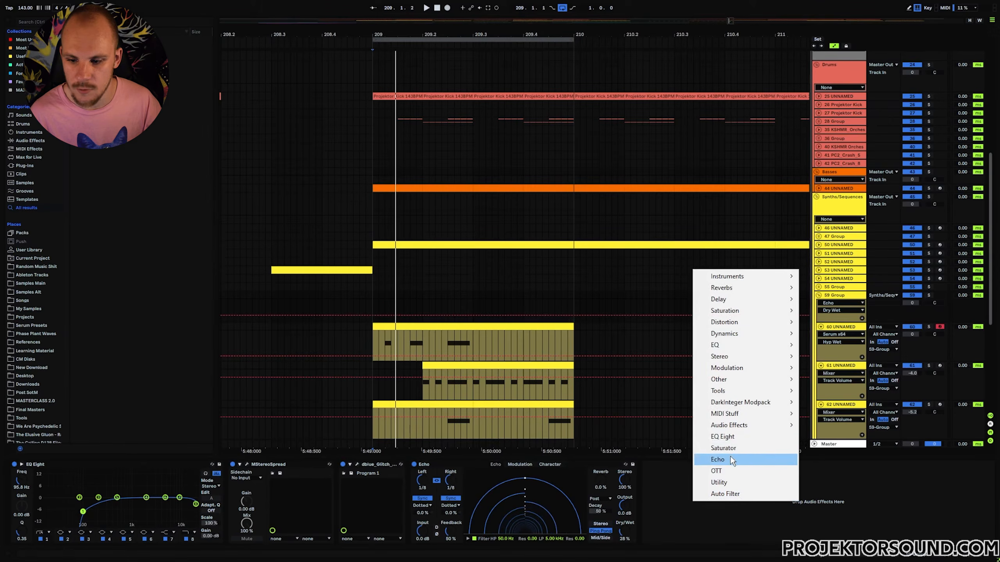
pyautogui.click(728, 437)
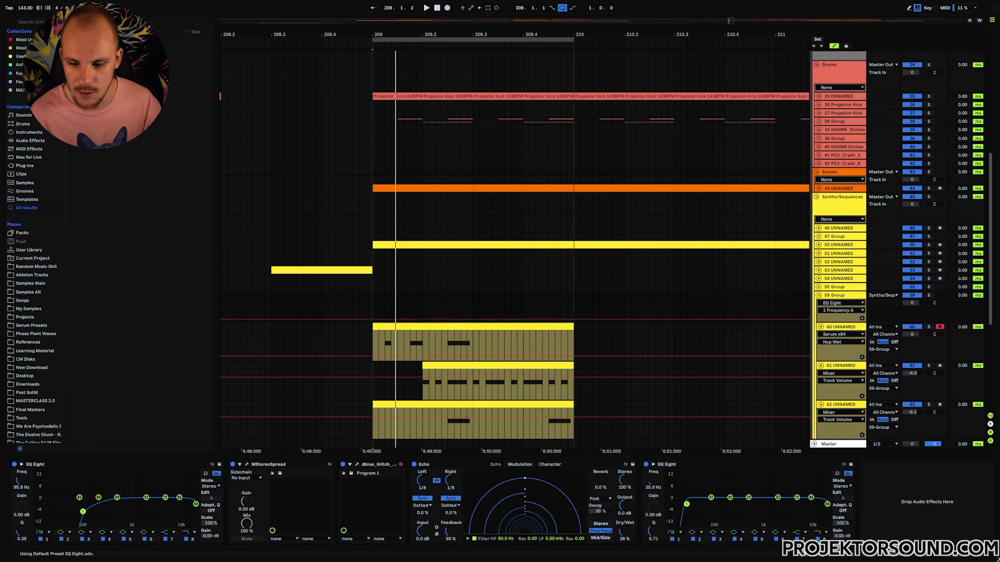
pyautogui.moveTo(707, 509); pyautogui.dragTo(713, 514)
# - Lower the 59 Group's track volume and place the insert marker at bar 209
pyautogui.click(384, 465)
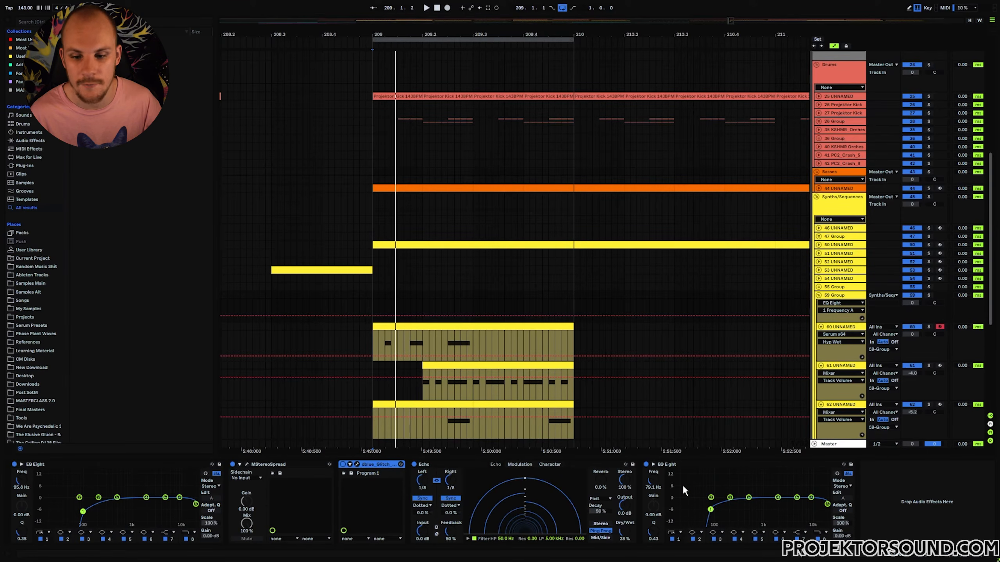
pyautogui.click(913, 303)
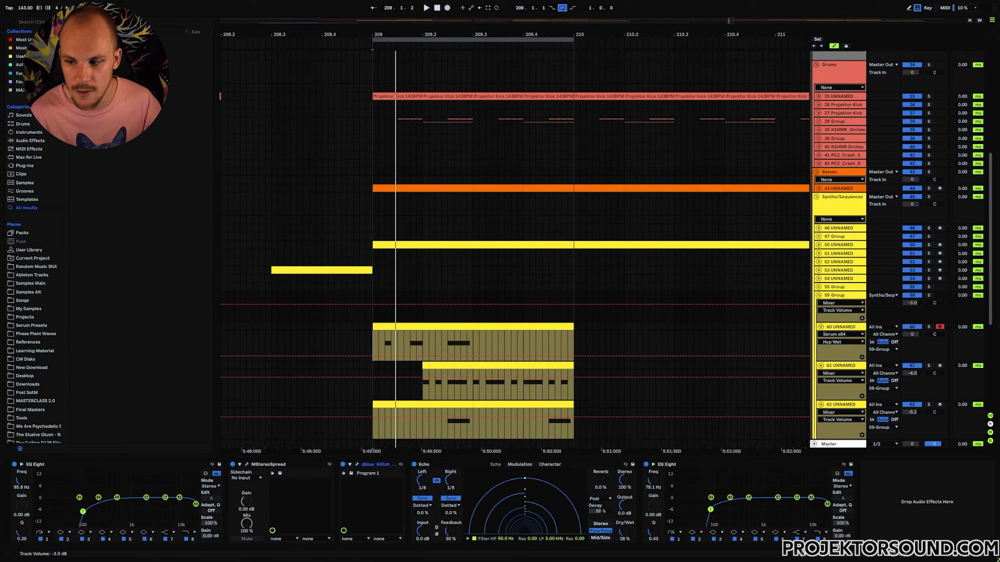
pyautogui.click(374, 296)
# - Duplicate the clips on tracks 60 to 62 repeatedly to fill bars 209 to 257
pyautogui.moveTo(390, 33); pyautogui.dragTo(290, 33)
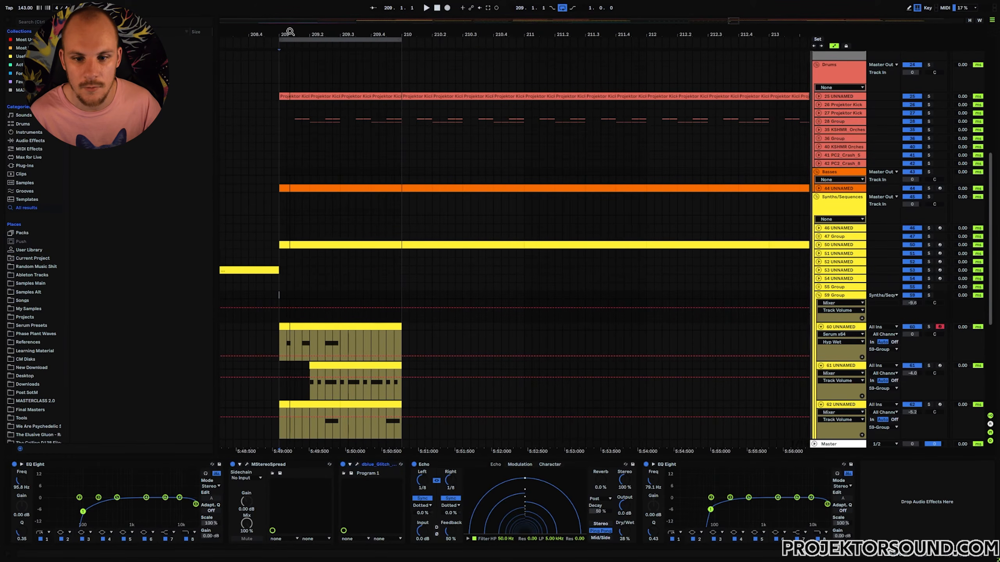
pyautogui.scroll(-5, 291, 293)
pyautogui.click(291, 241)
pyautogui.keyDown('shift'); pyautogui.click(397, 314); pyautogui.keyUp('shift')
pyautogui.hotkey('ctrl', 'd')
pyautogui.hotkey('ctrl', 'd')
pyautogui.hotkey('ctrl', 'd')
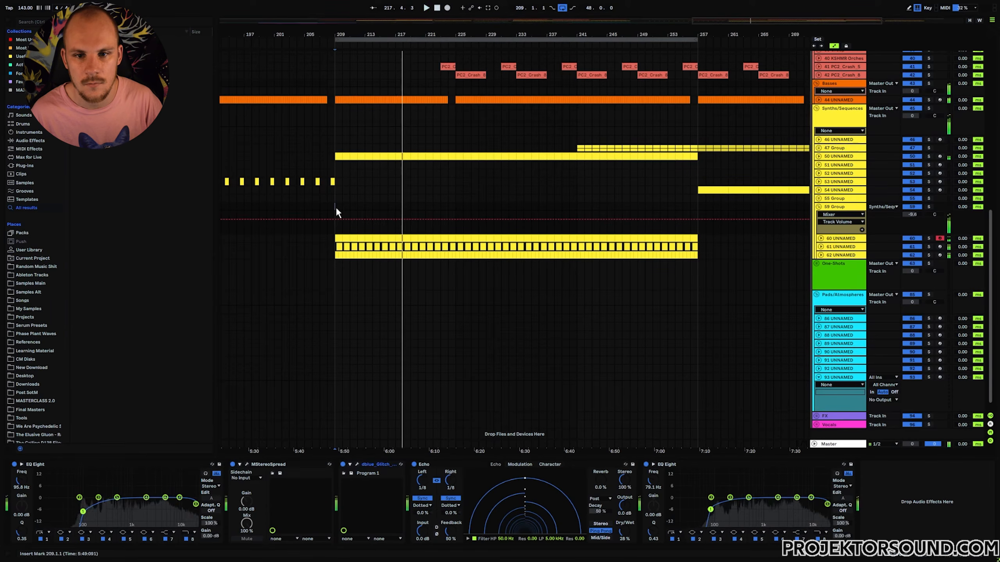
# - Reopen the dblue Glitch plugin on the 59 Group
pyautogui.click(356, 465)
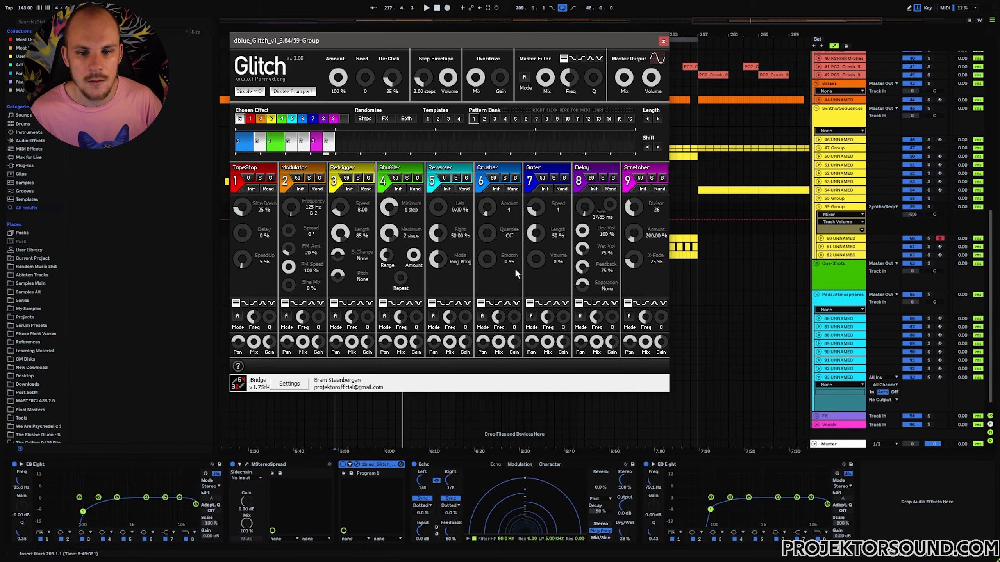